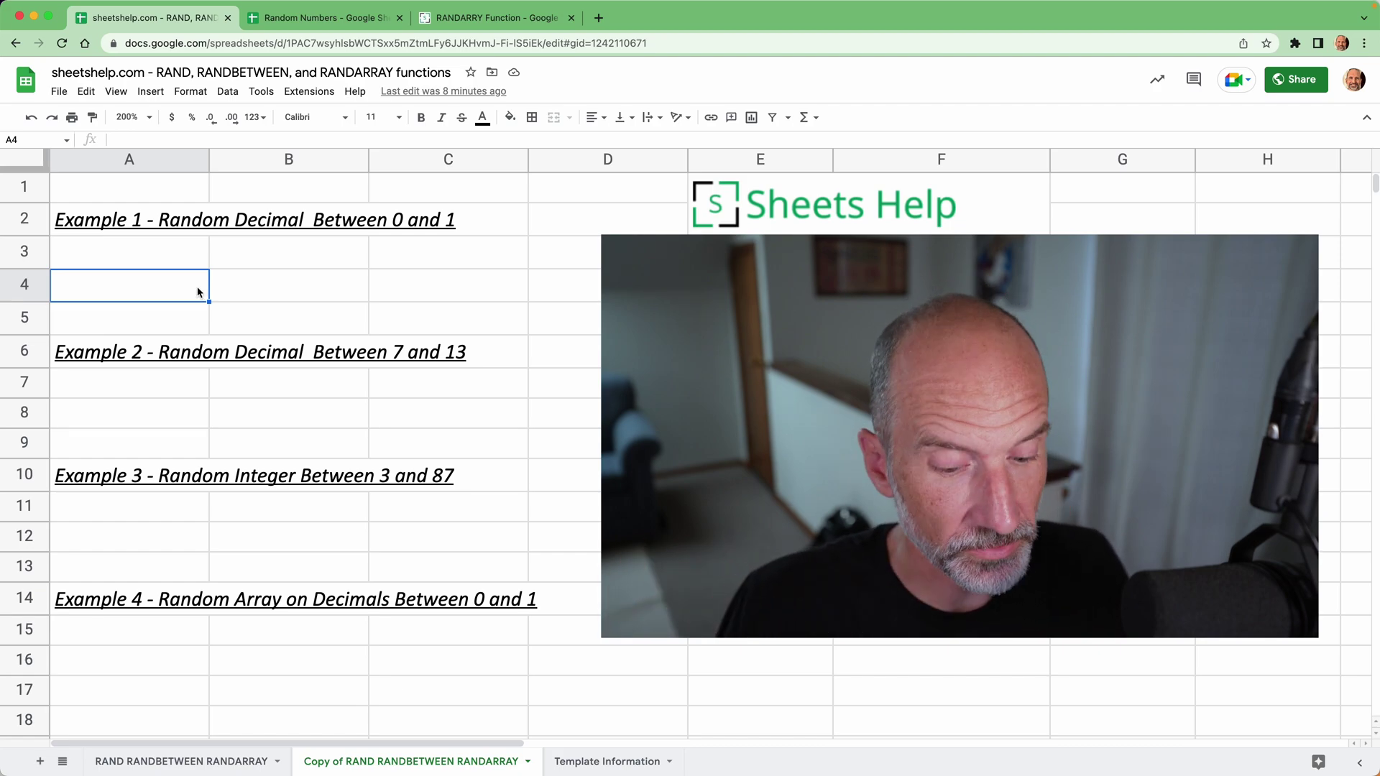
Step: Enter =RAND() in A4 to get a random decimal between 0 and 1
type("=RAND")
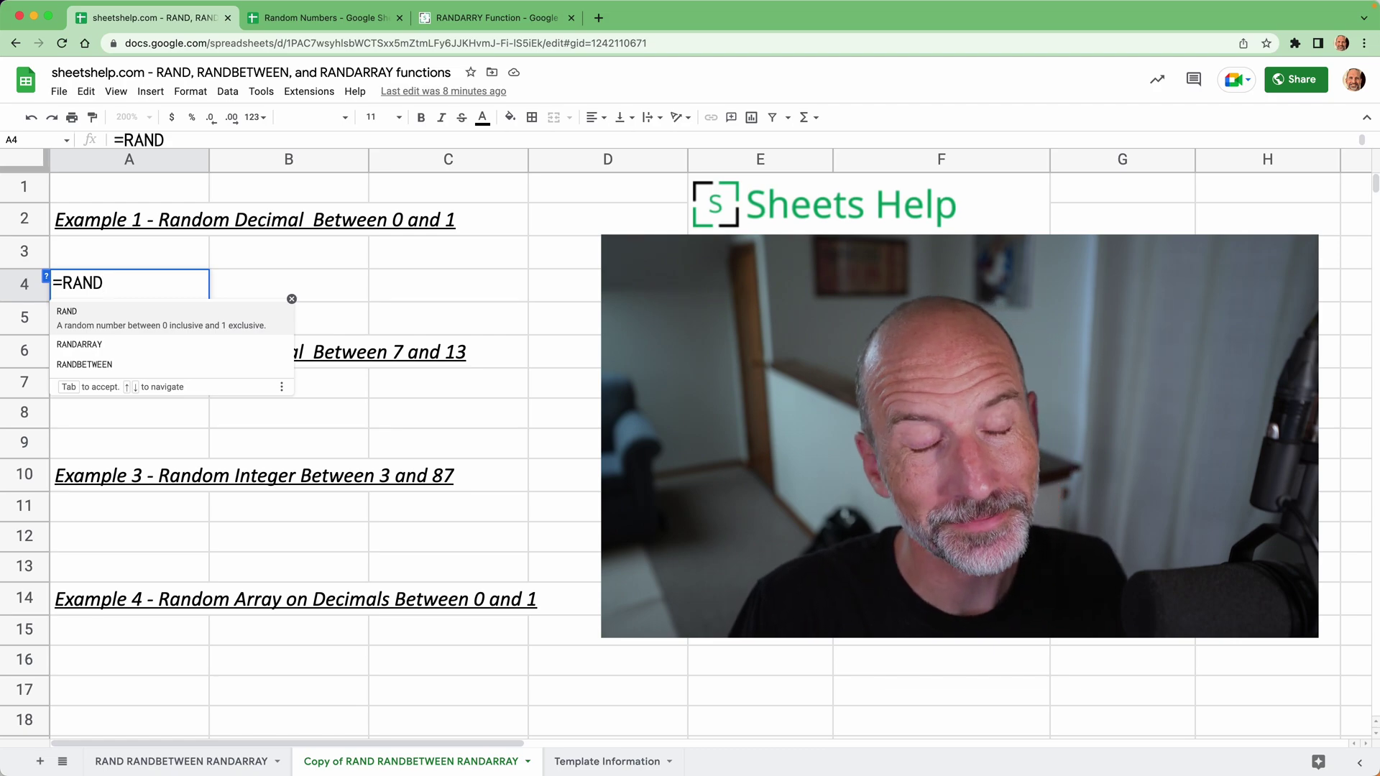
type("(")
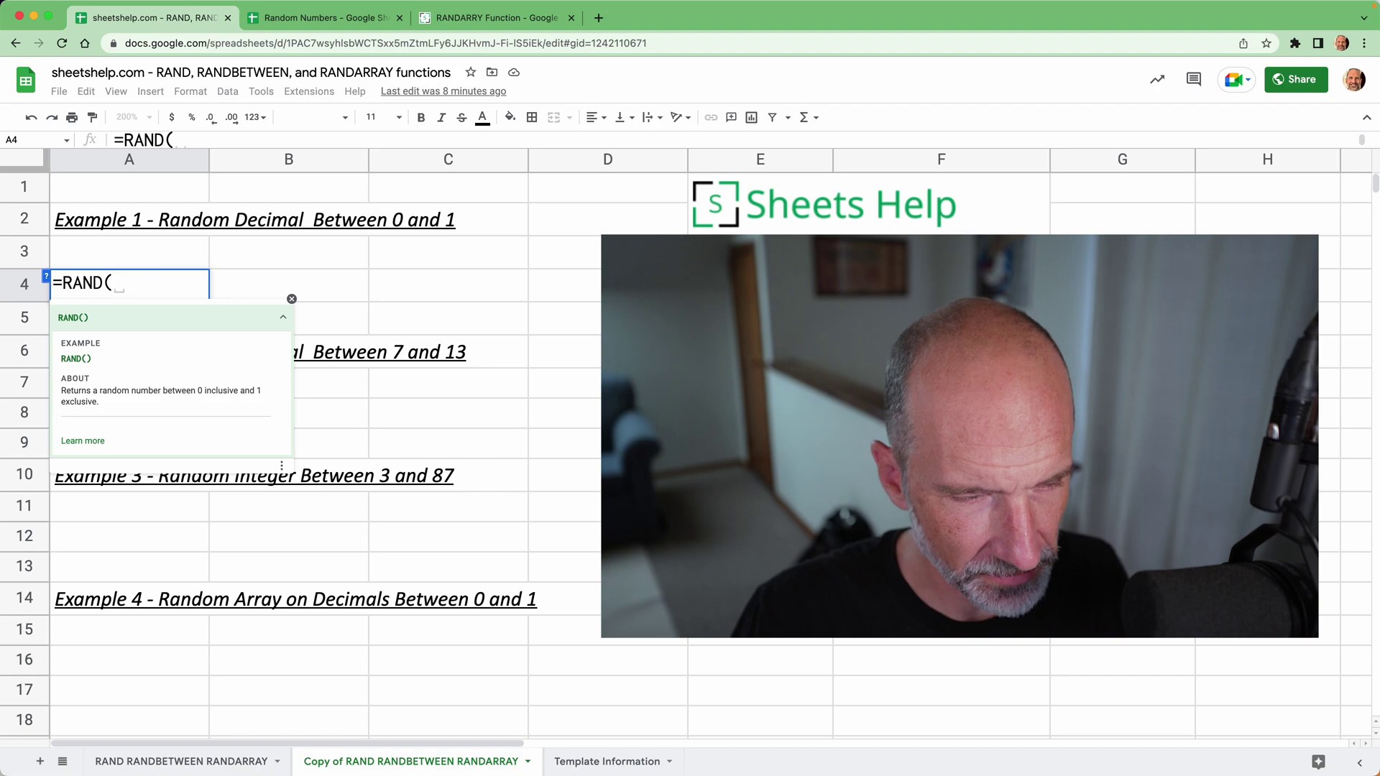
type(")")
key("Return")
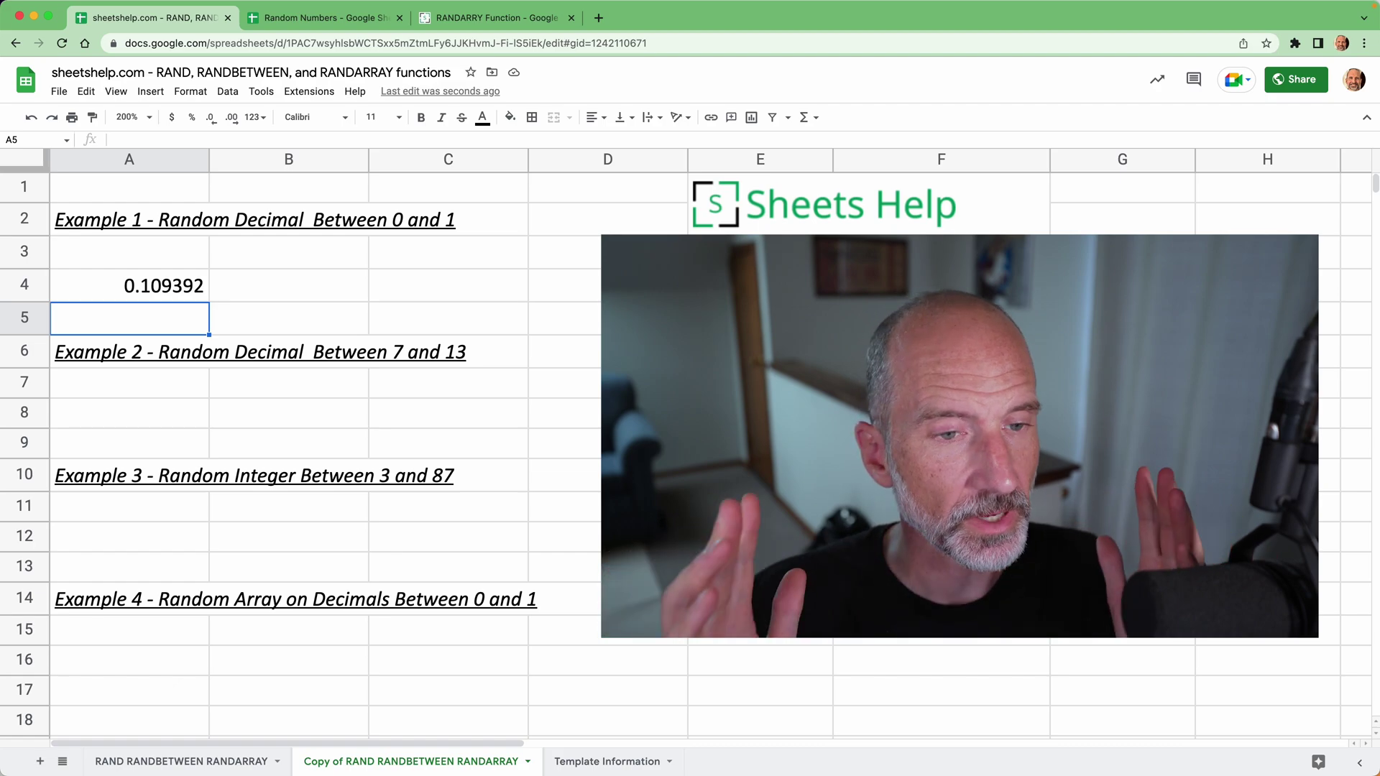
Step: Enter =RAND()*(13-7)+7 in A8 for a random decimal between 7 and 13
key("Down")
key("Down")
key("Down")
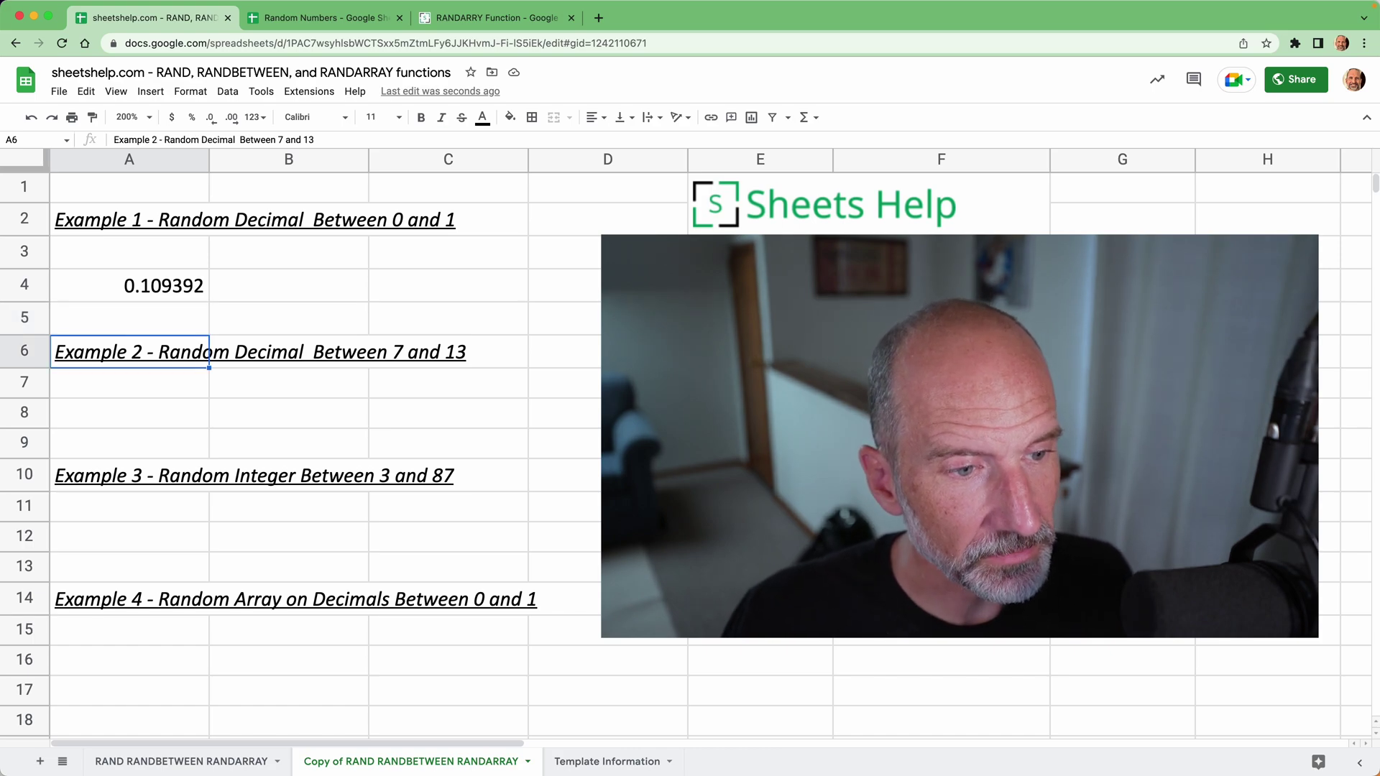
type("=")
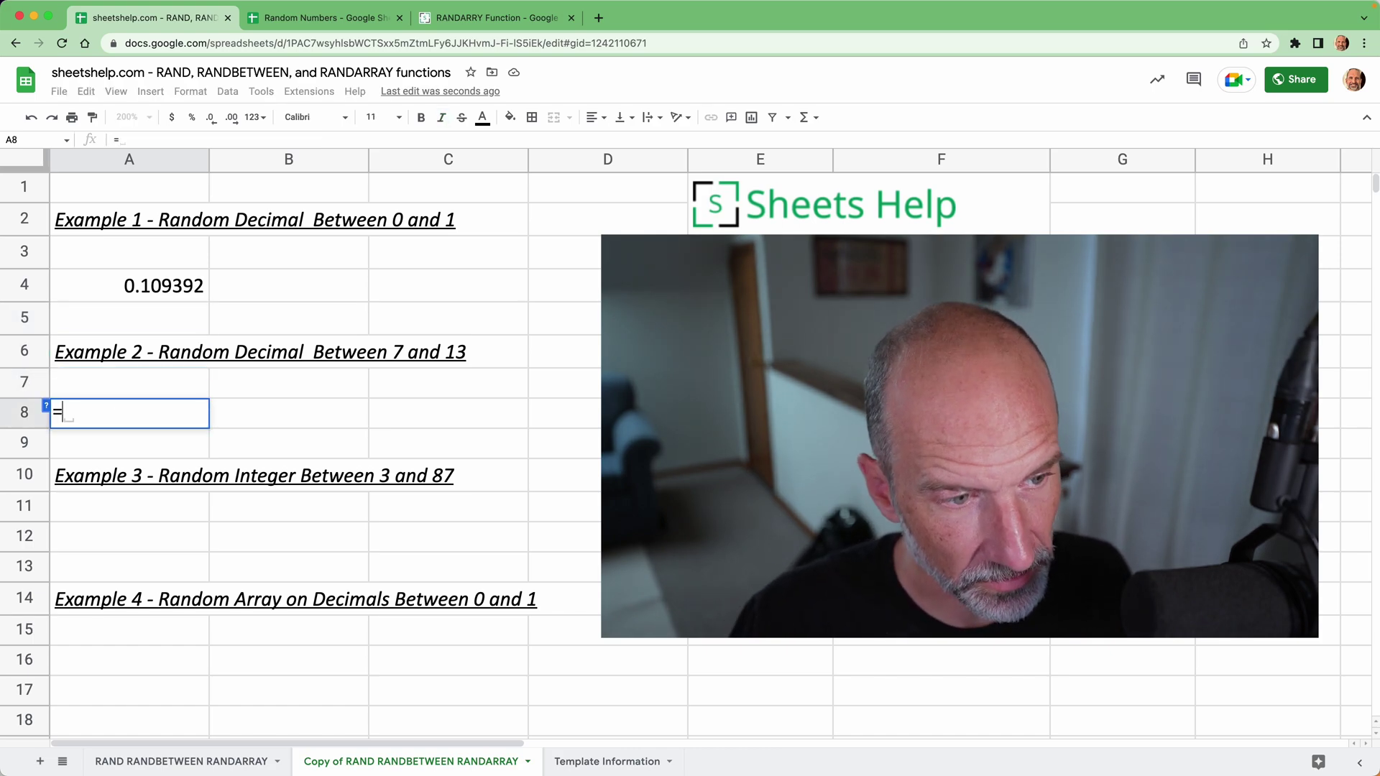
type("RAND()")
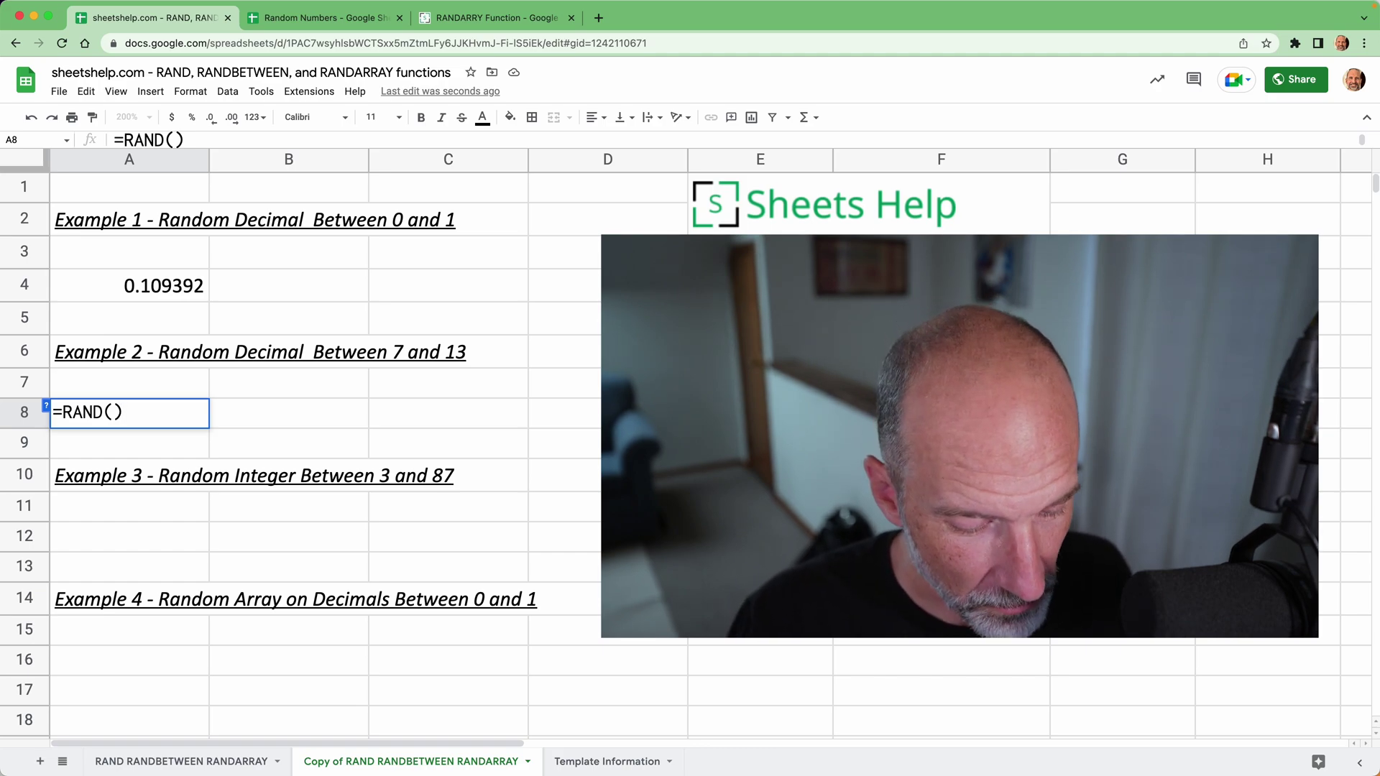
type("*")
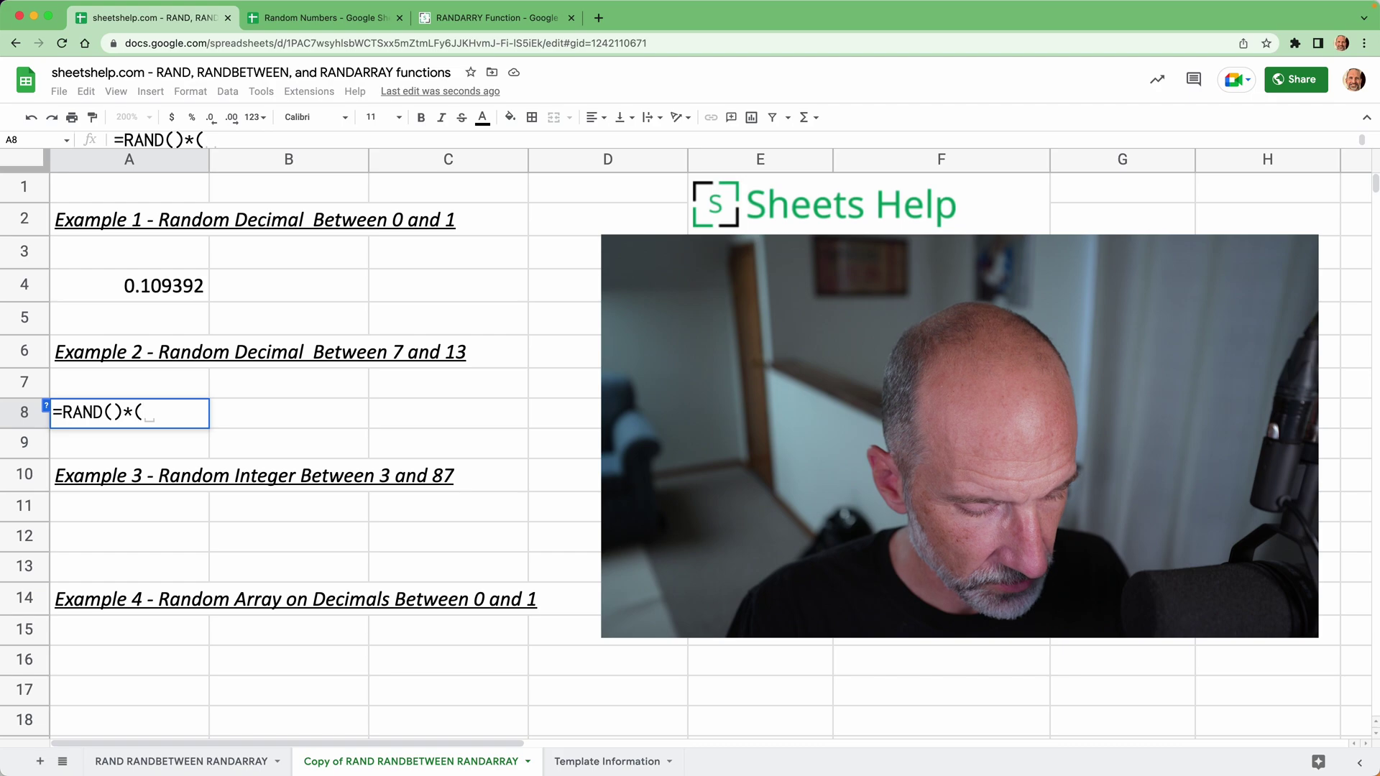
type("13")
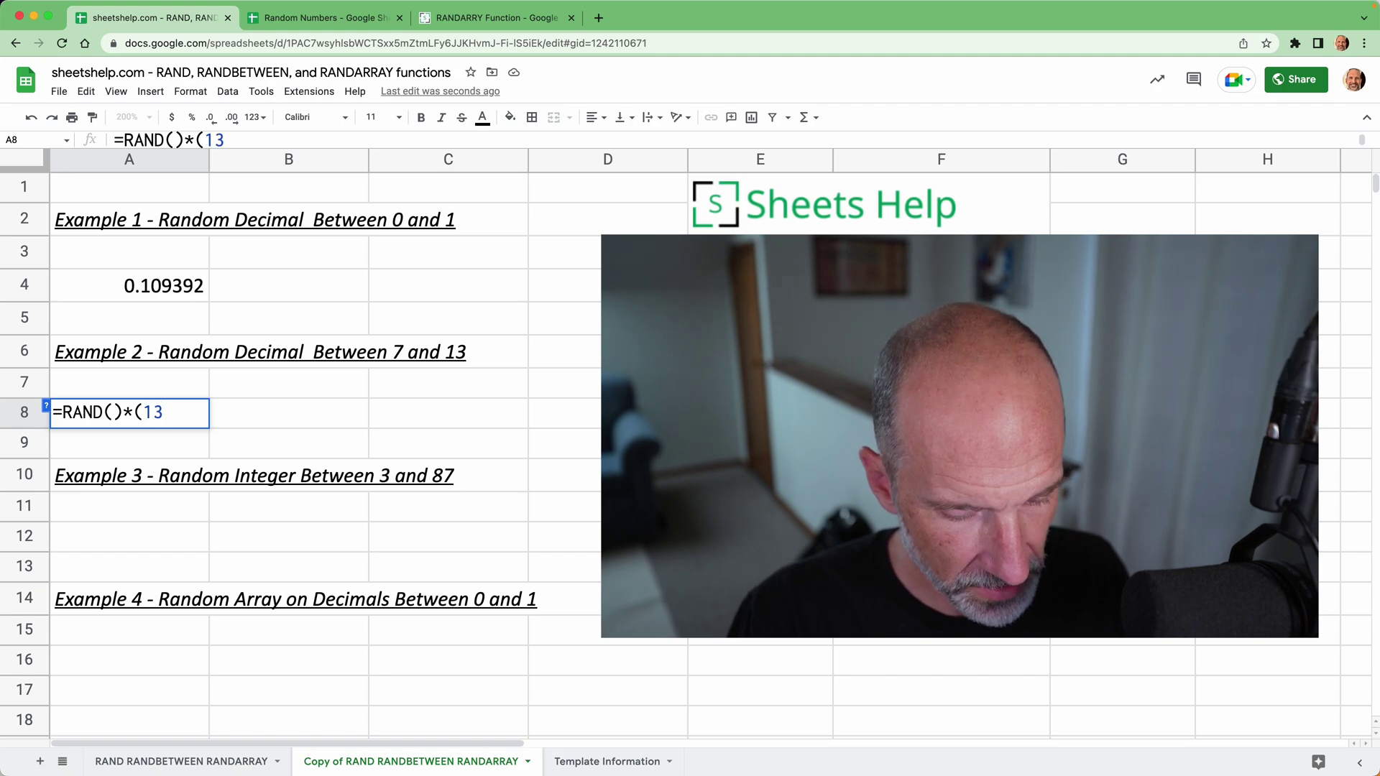
type("-7")
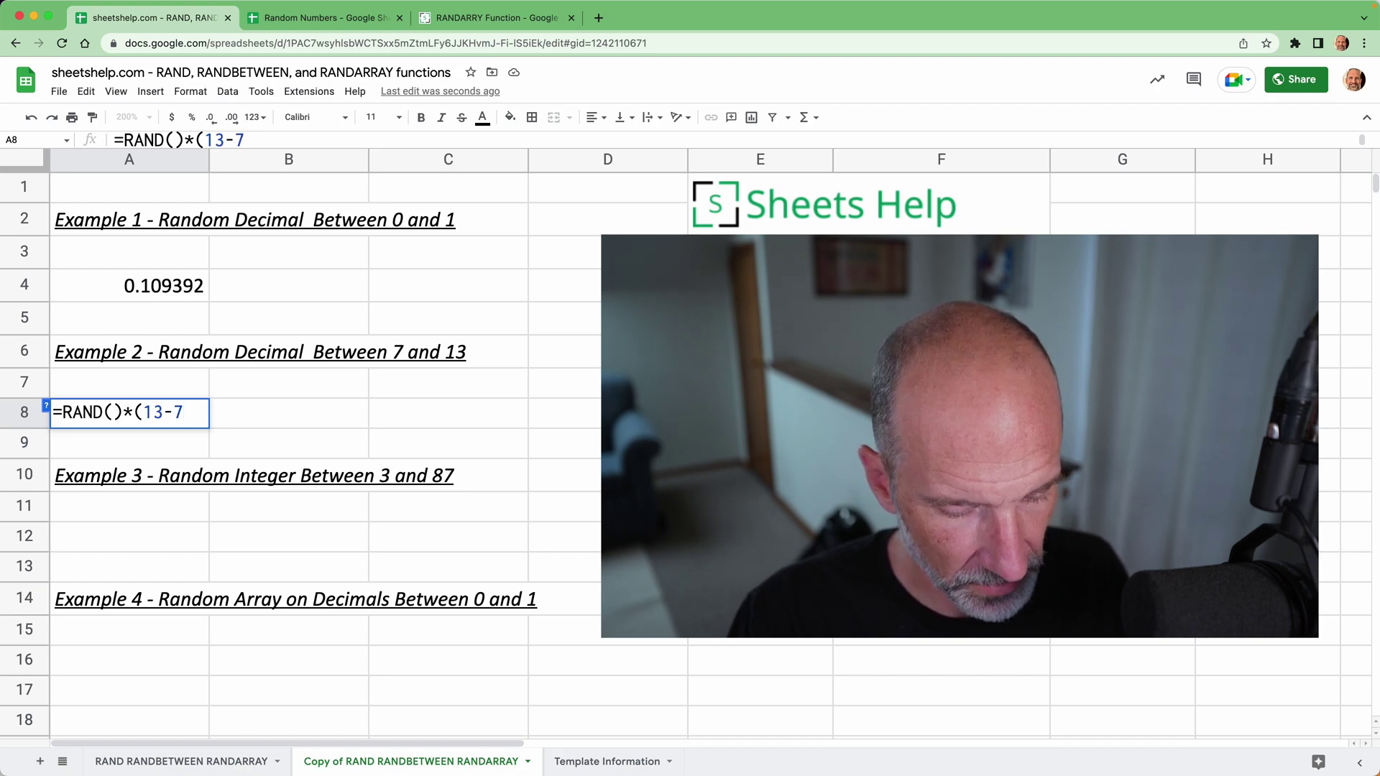
type(")+")
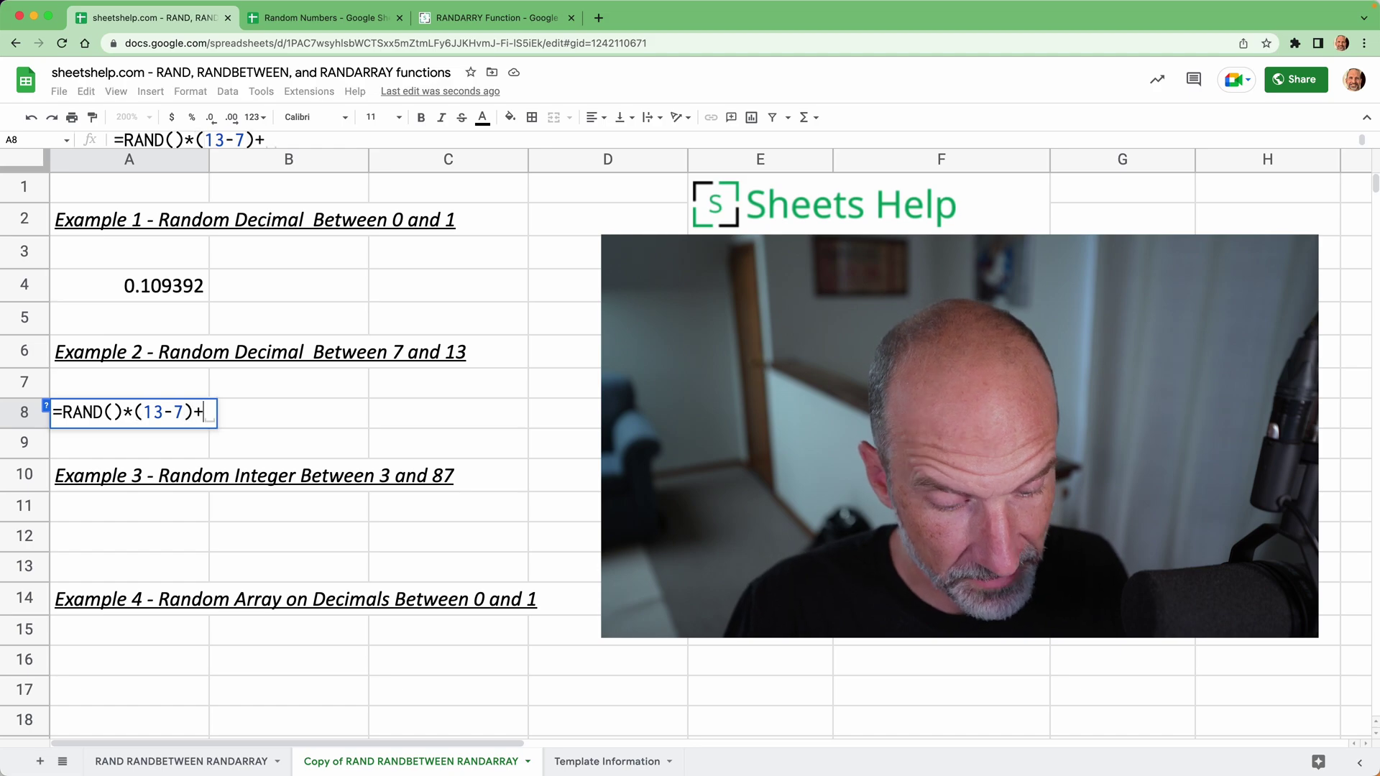
type("7")
key("Return")
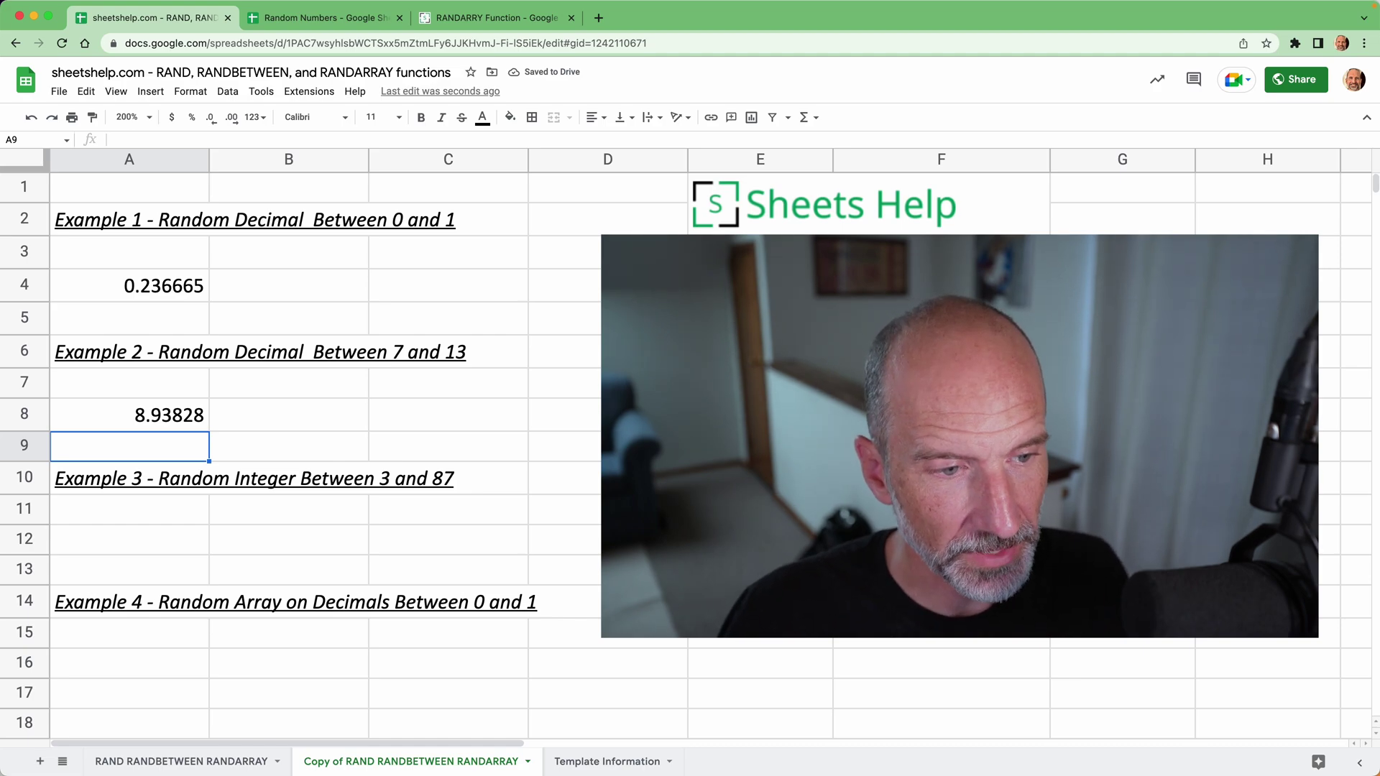
key("Up")
key("Right")
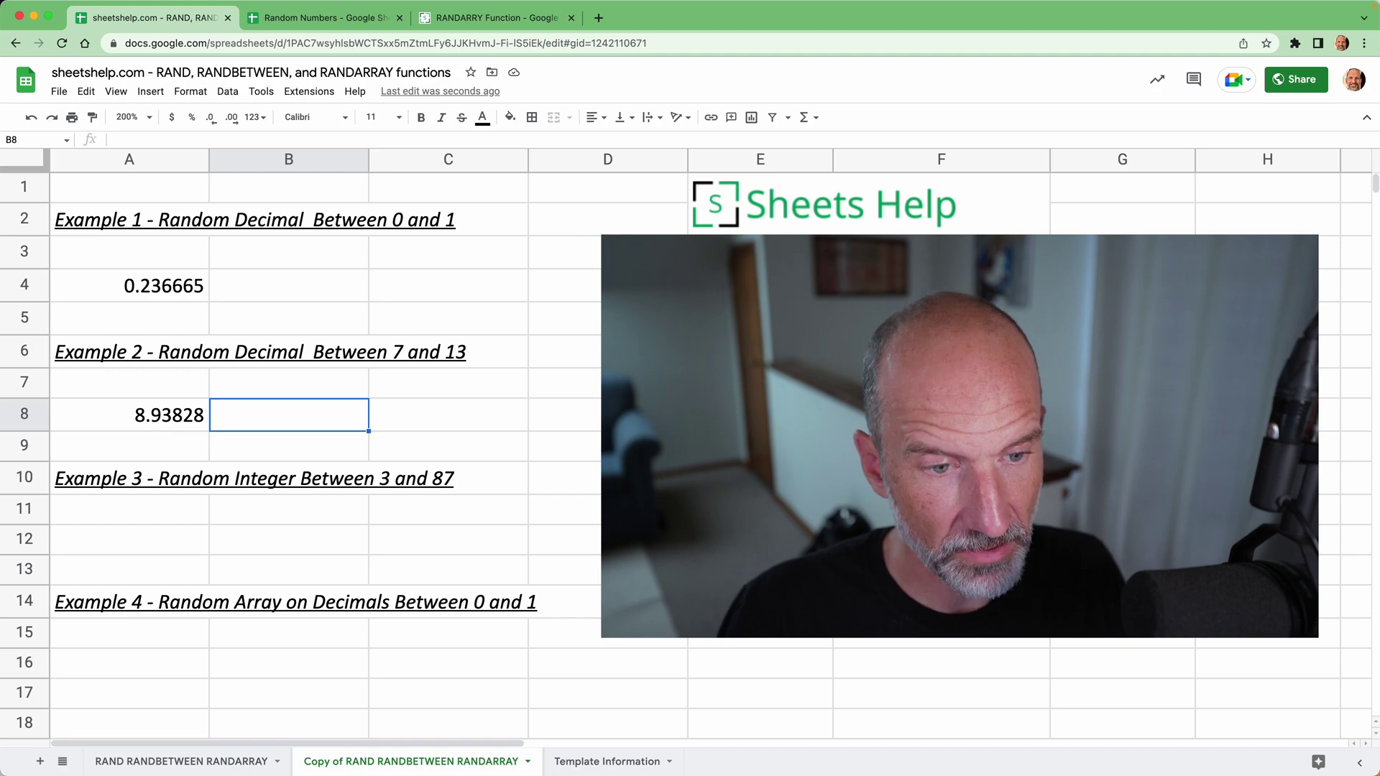
Step: Type 1, then 2, into B8 so the random formulas recalculate
type("1")
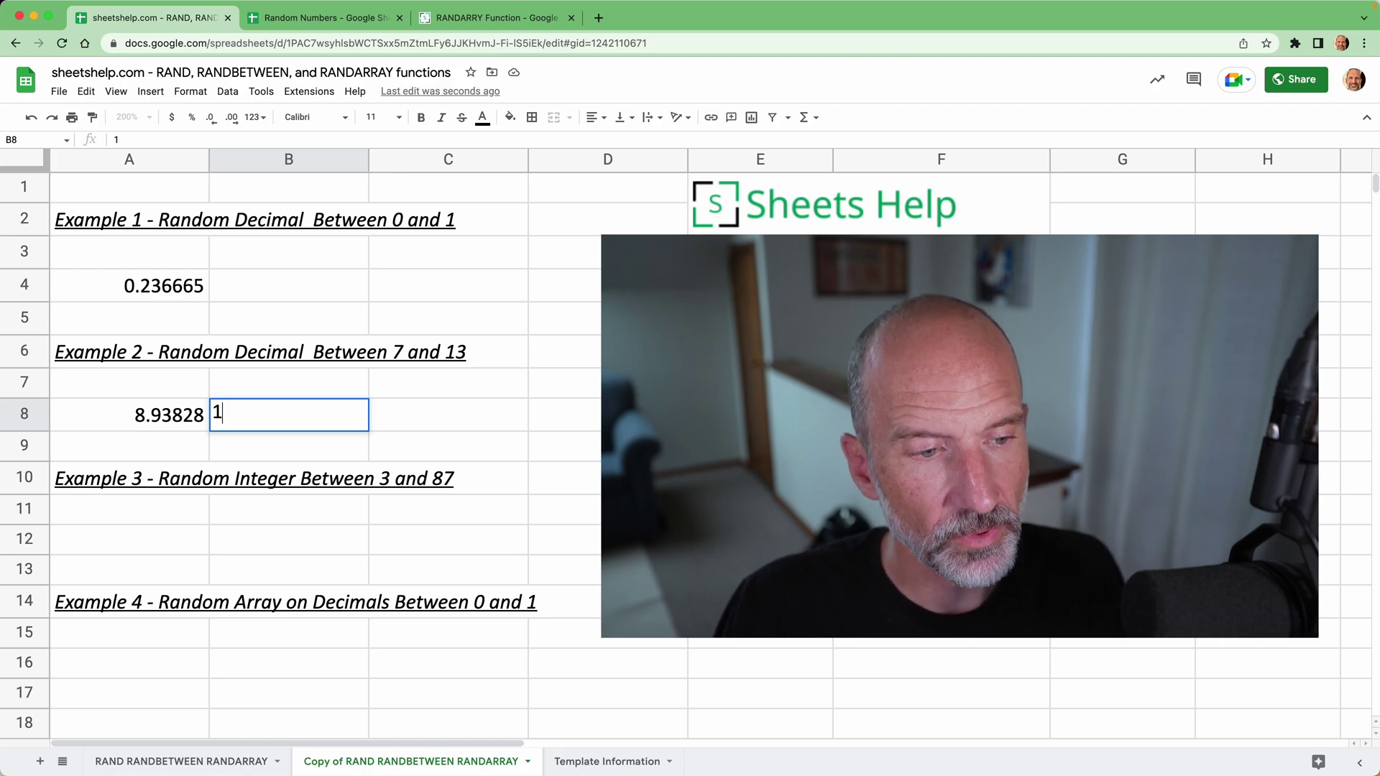
key("Return")
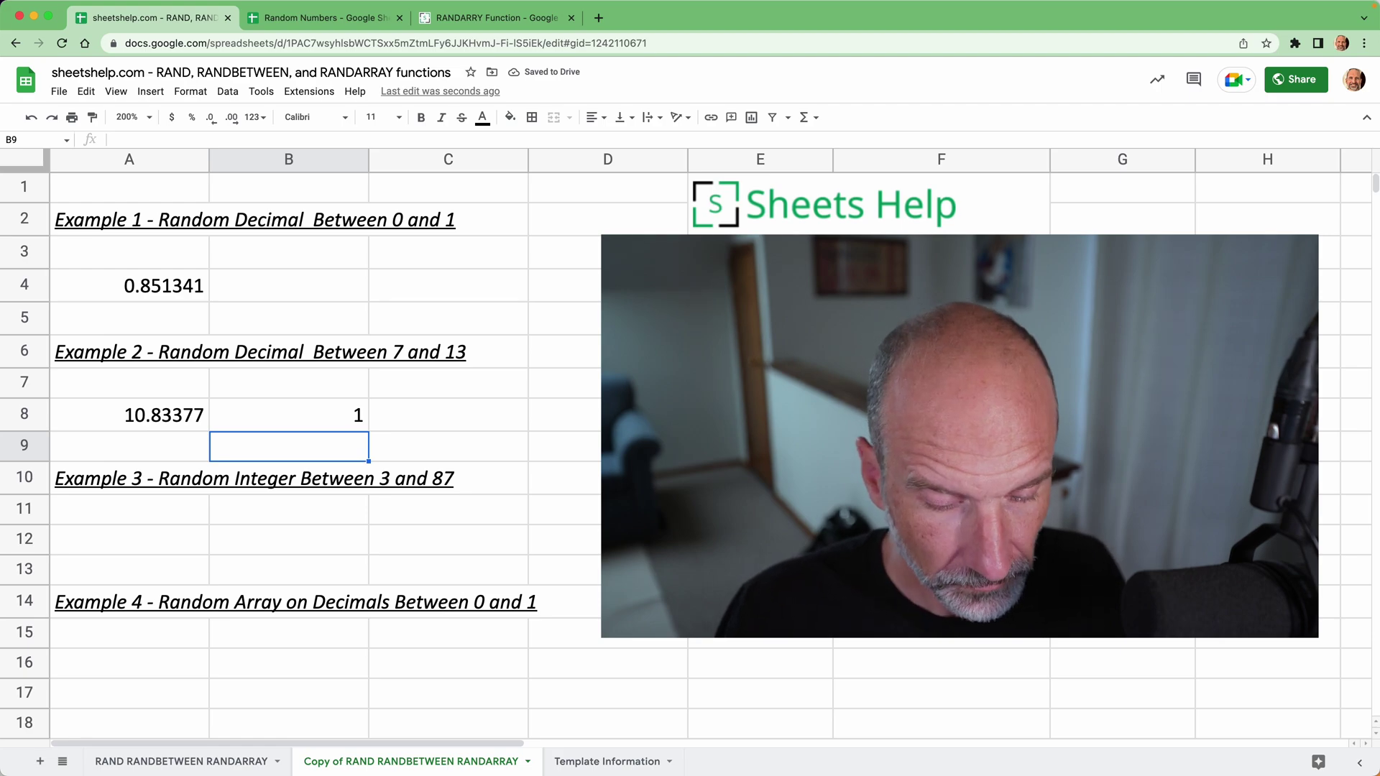
left_click(289, 414)
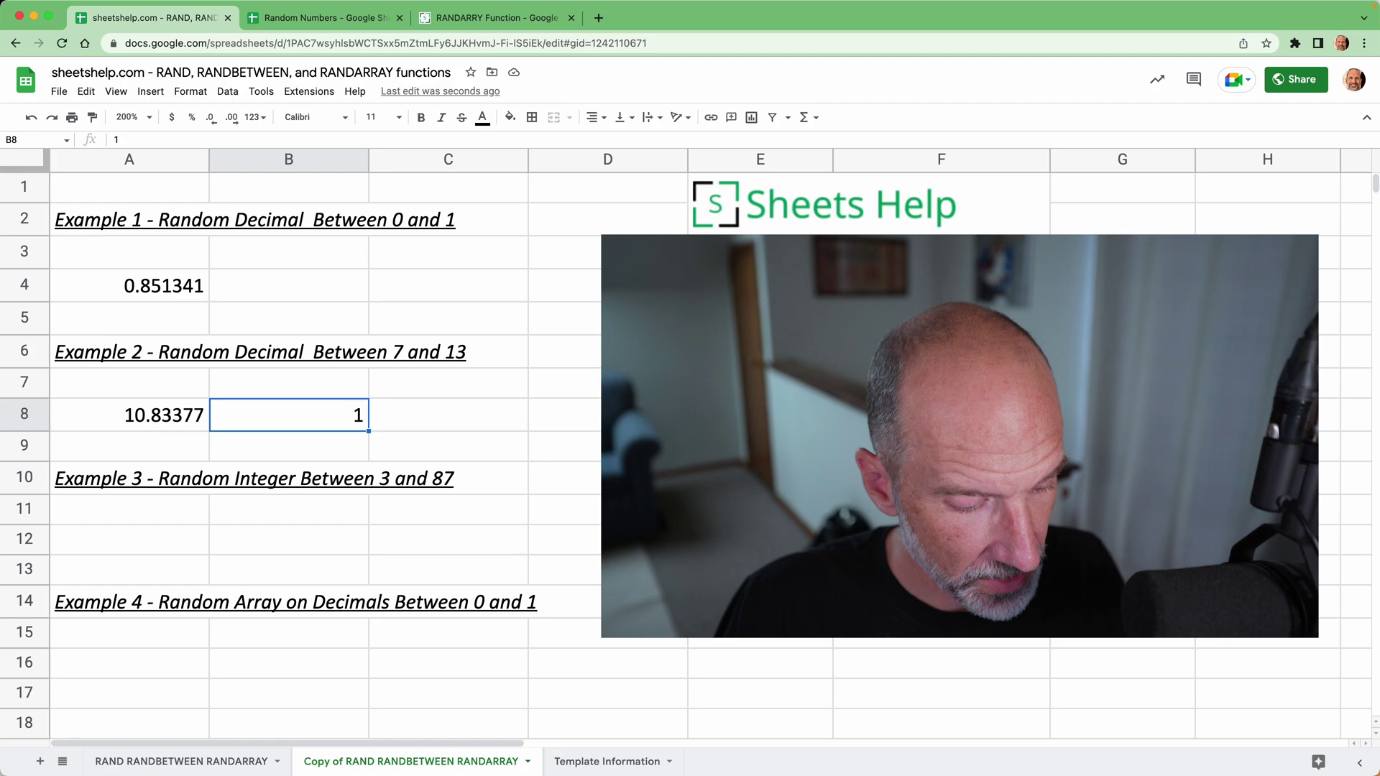
type("2")
key("Return")
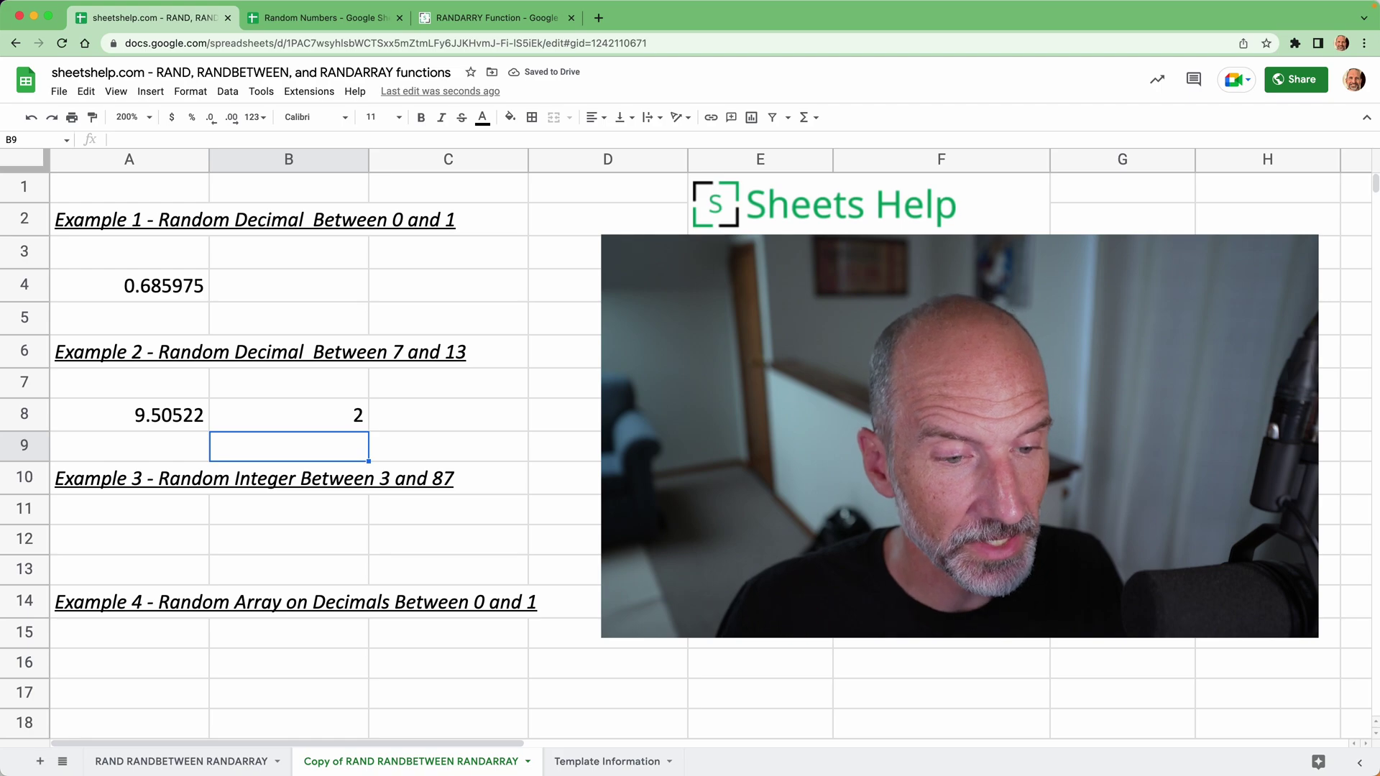
left_click(289, 415)
left_click(129, 415)
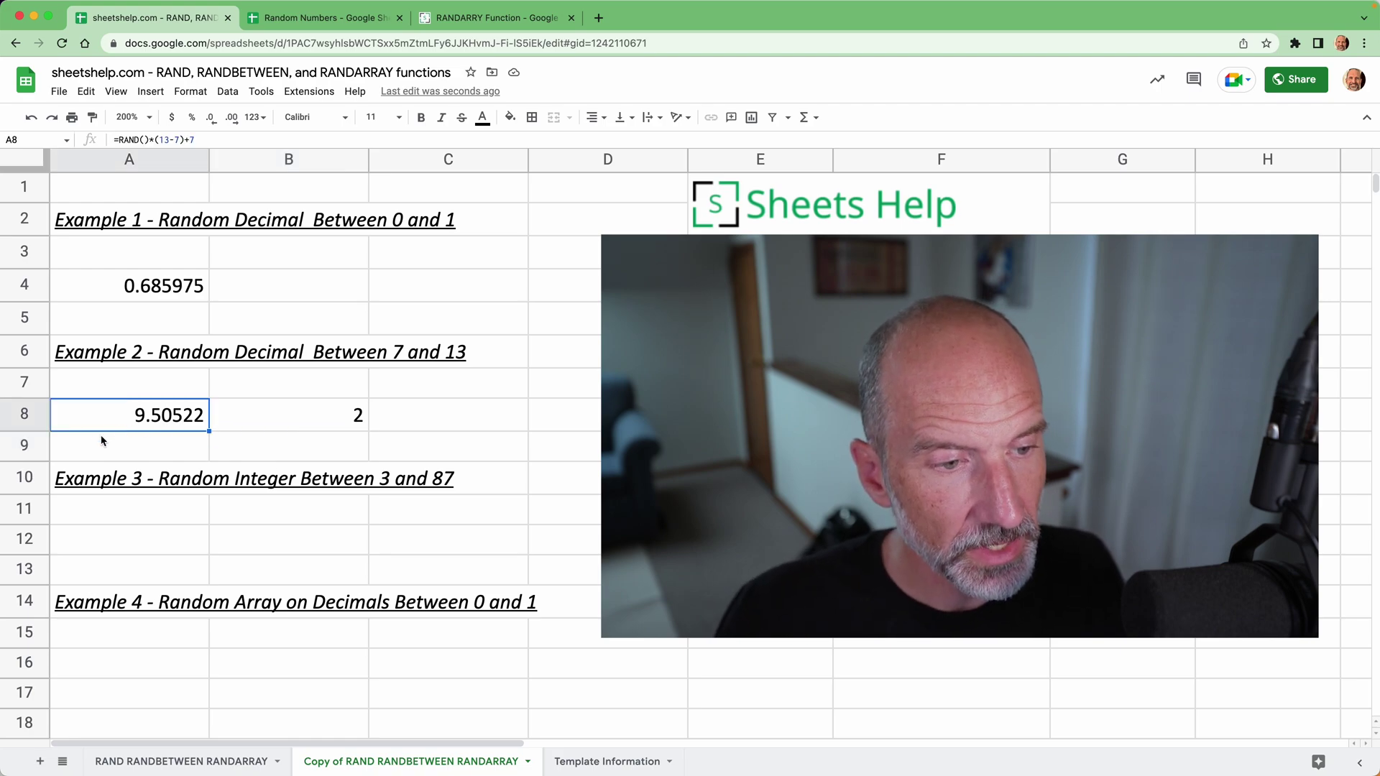
Step: Copy A8 and paste it back as values only, fixing it at 9.50522
scroll(104, 438, "down", 2)
scroll(104, 439, "down", 2)
scroll(142, 417, "up", 4)
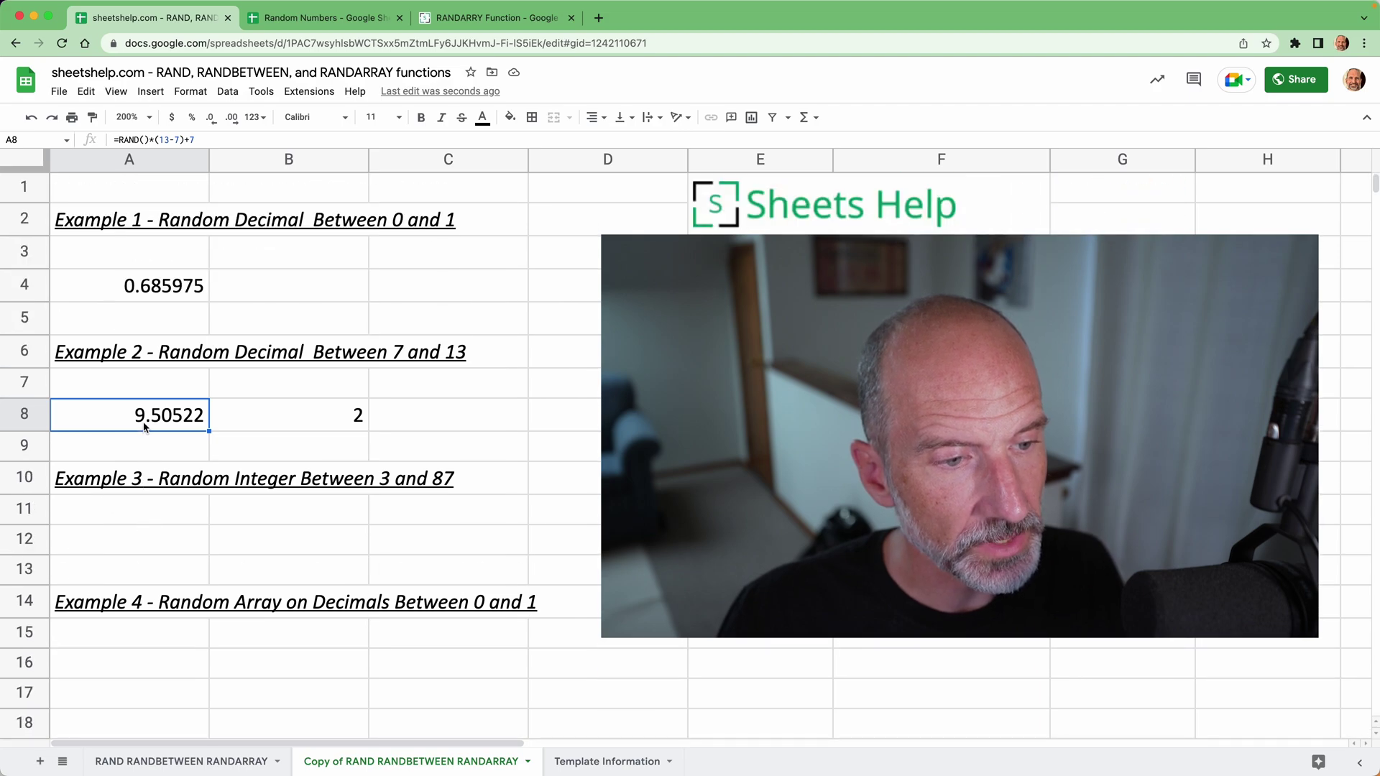
right_click(165, 416)
left_click(199, 413)
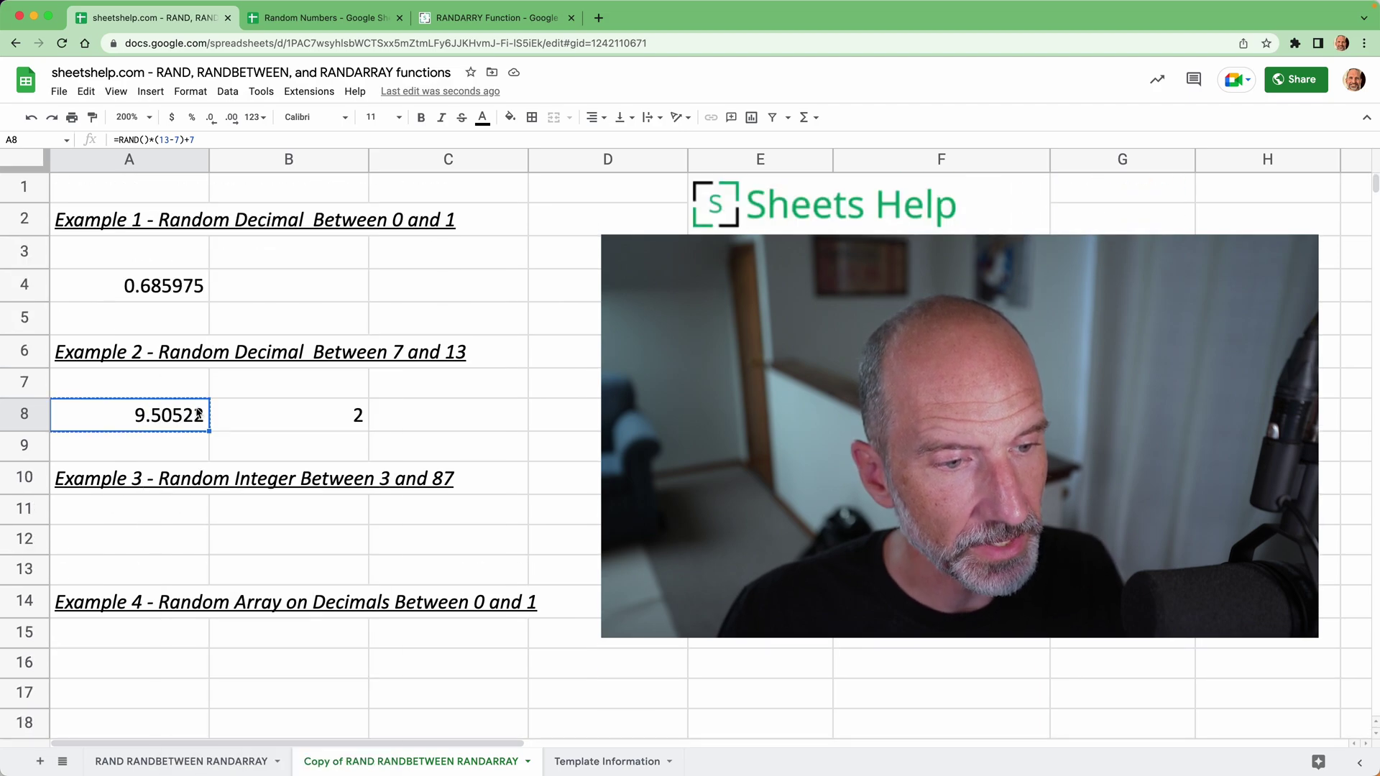
right_click(178, 415)
mouse_move(370, 460)
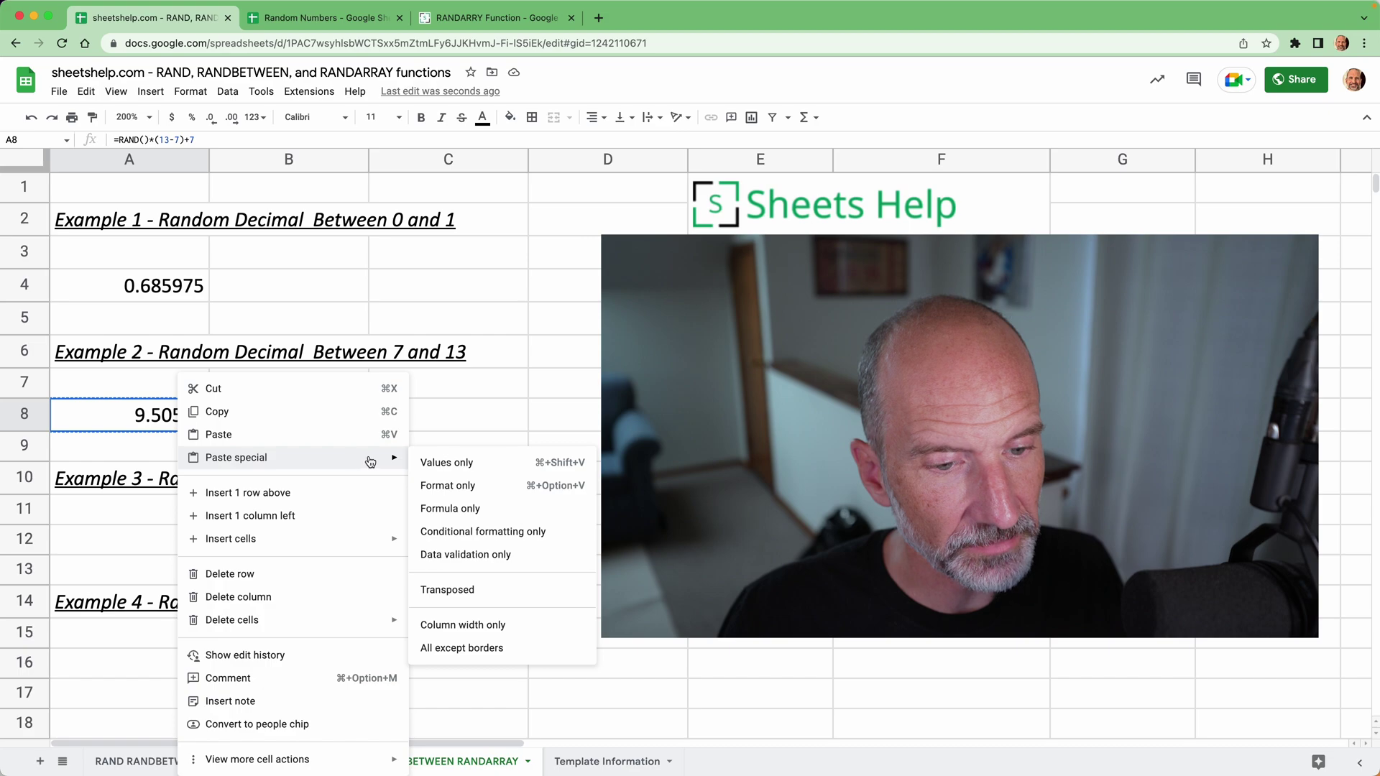
left_click(460, 466)
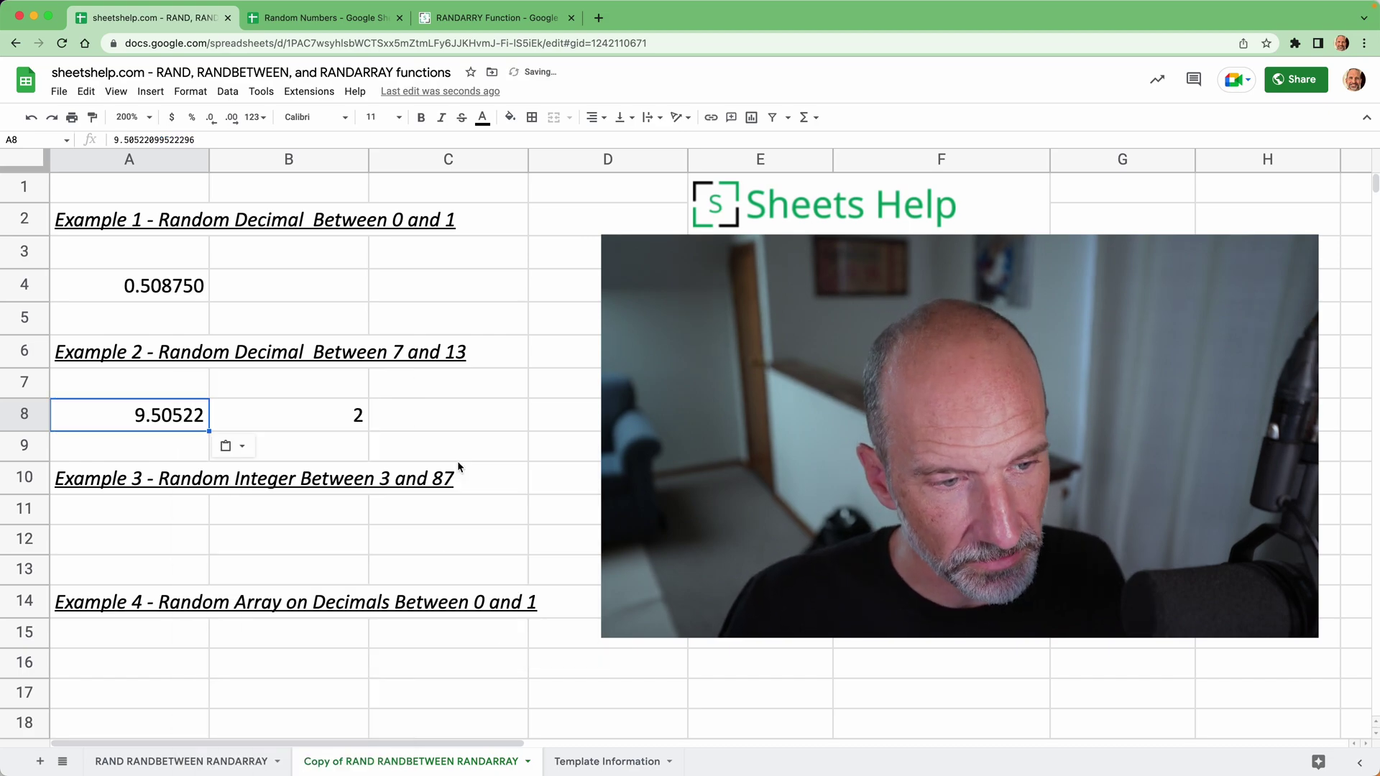
Step: Enter test numbers 2, 2, then 3 in B8 to show A4 recalculating
left_click(334, 415)
type("3")
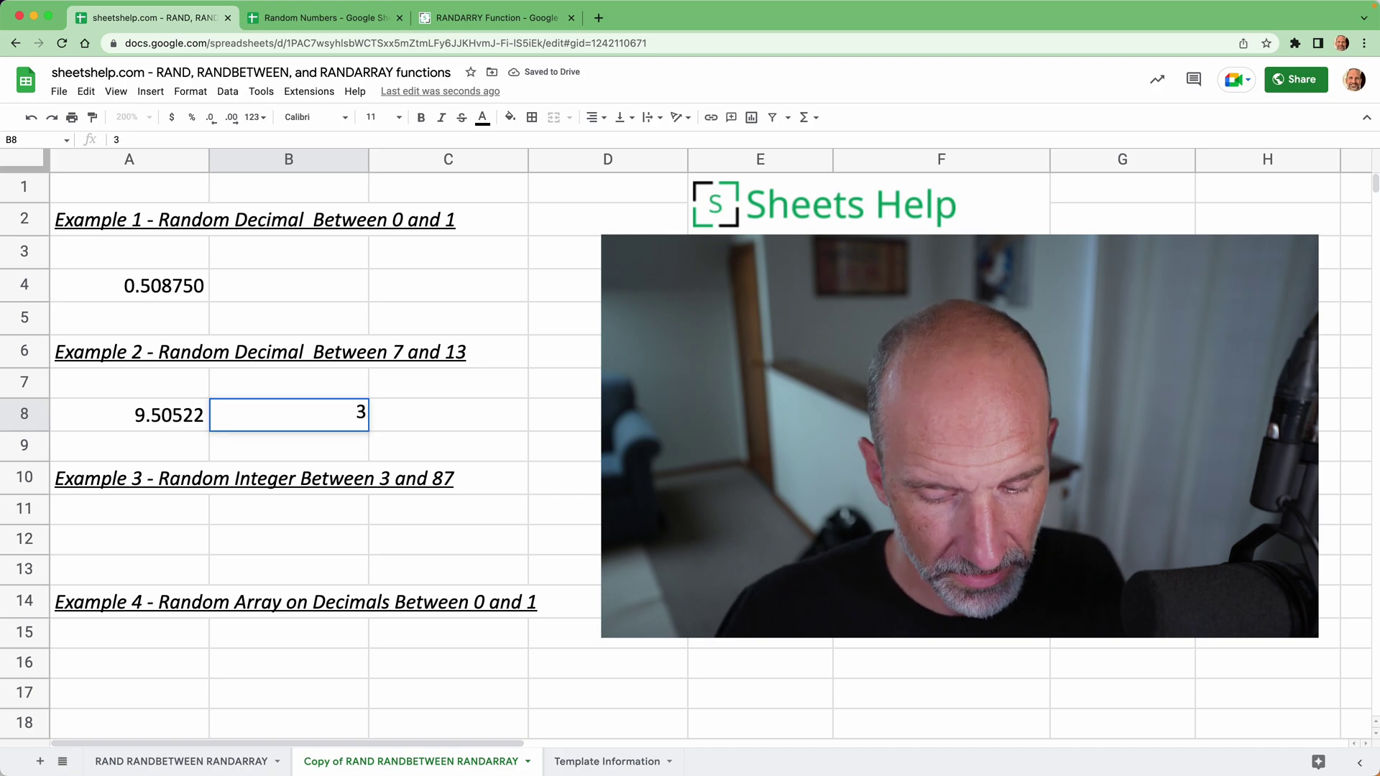
key("BackSpace")
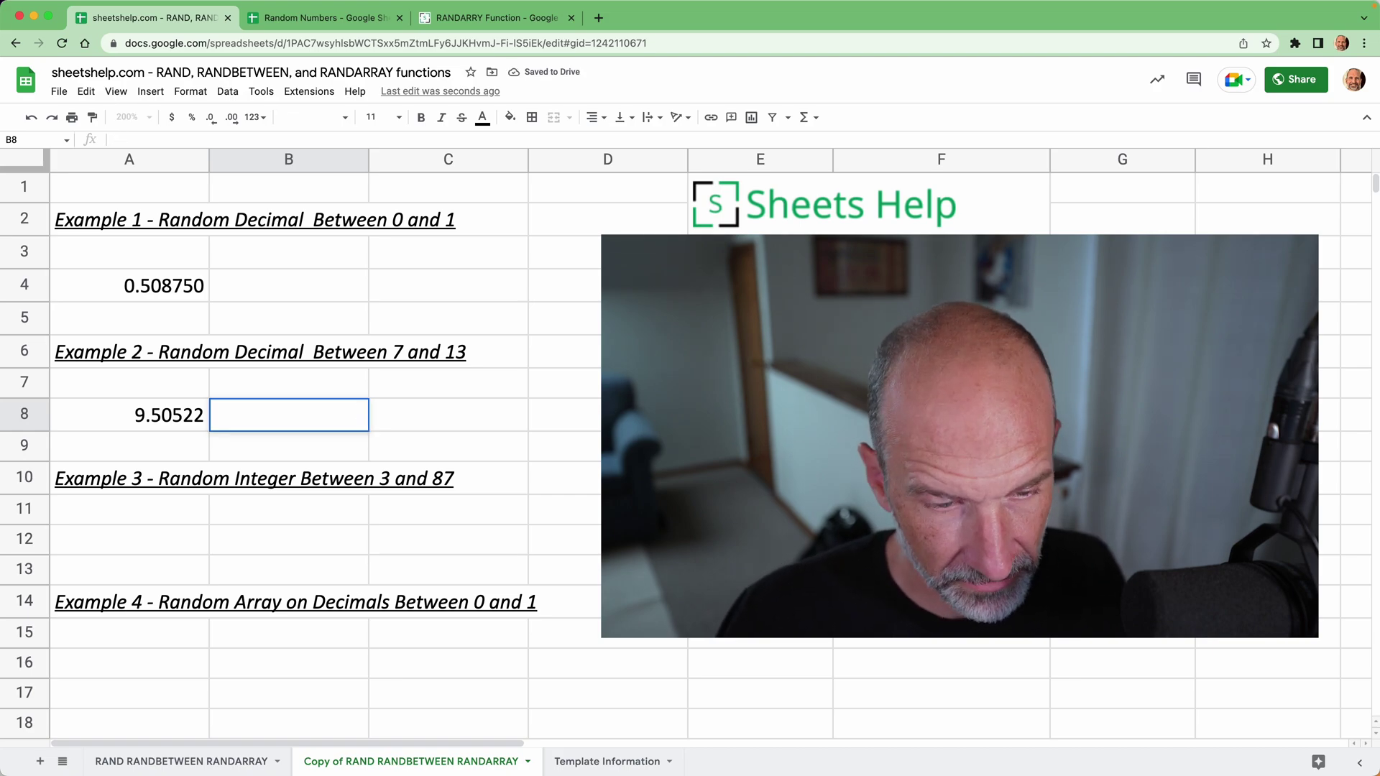
type("2")
key("Return")
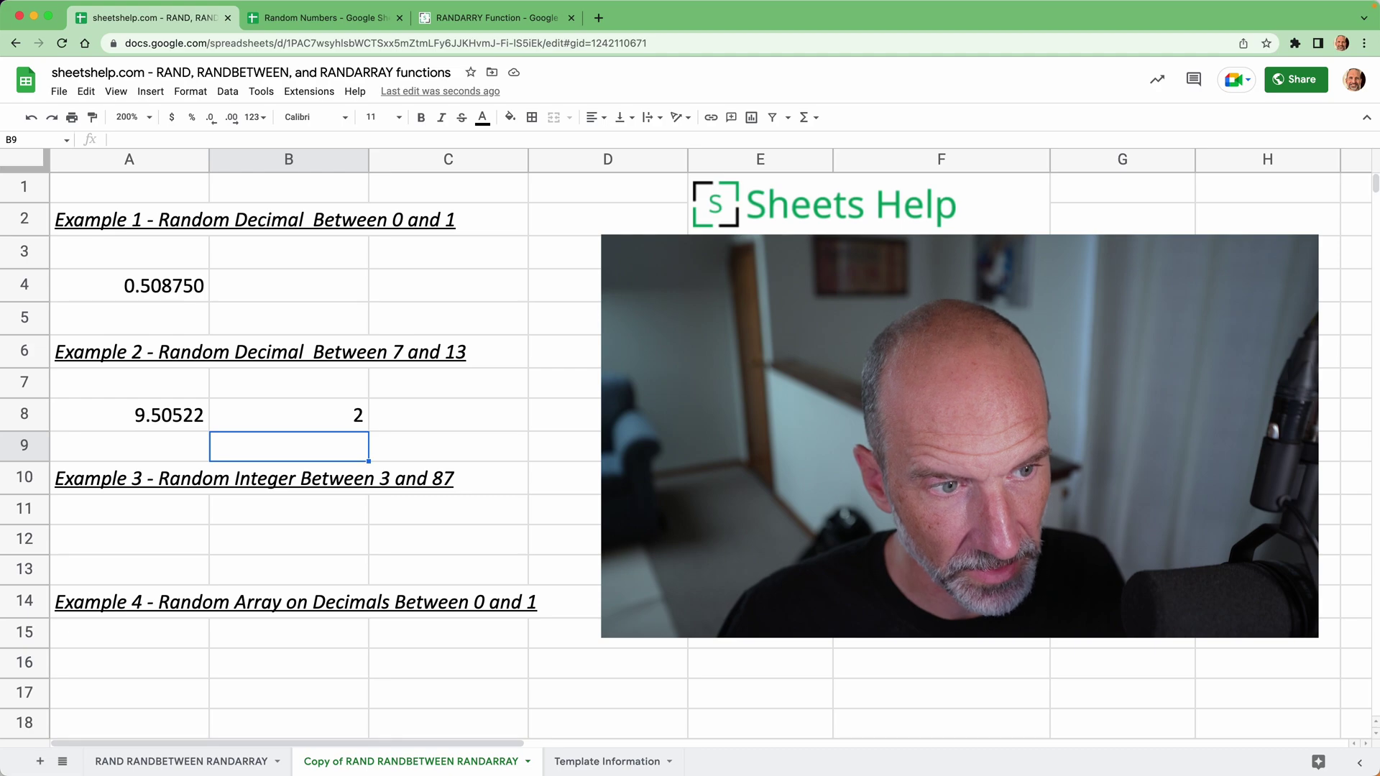
left_click(334, 416)
type("5")
key("BackSpace")
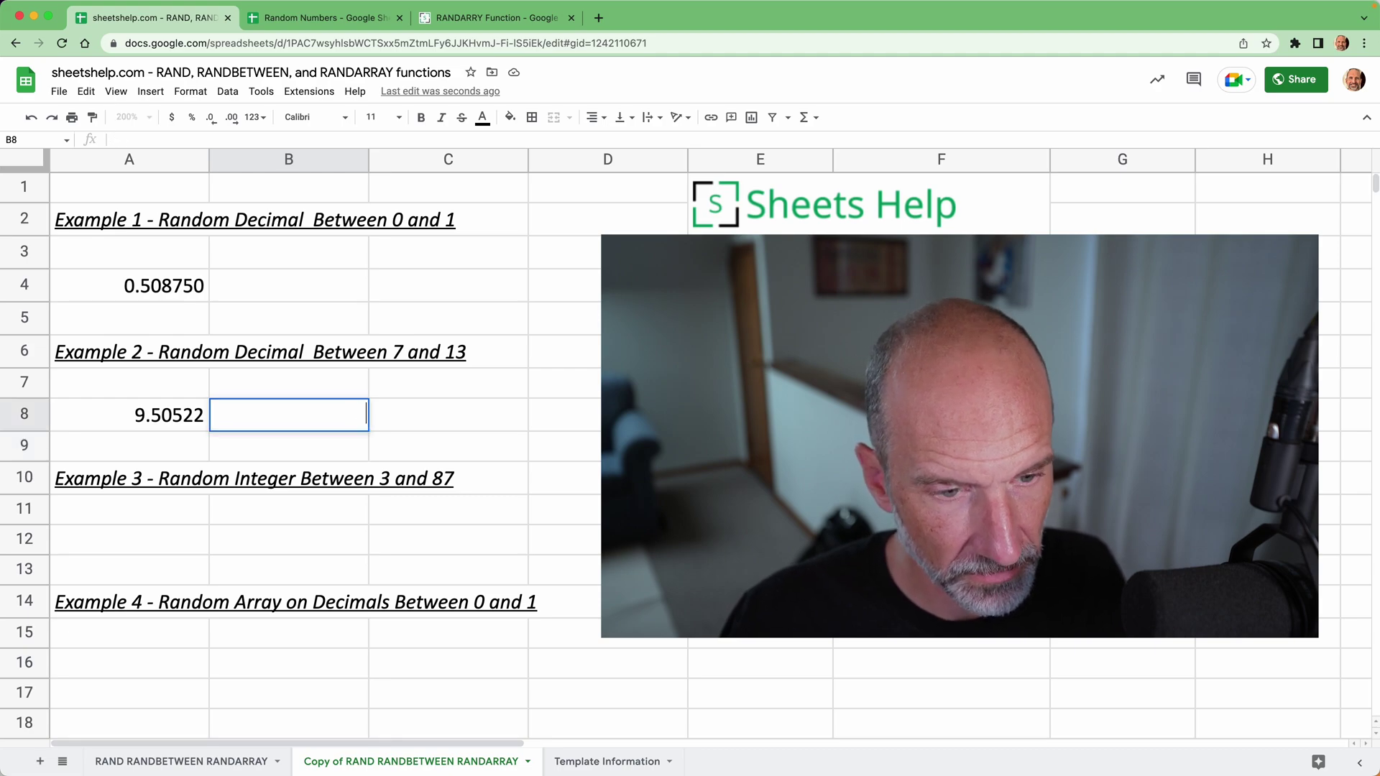
type("2")
key("Return")
left_click(335, 416)
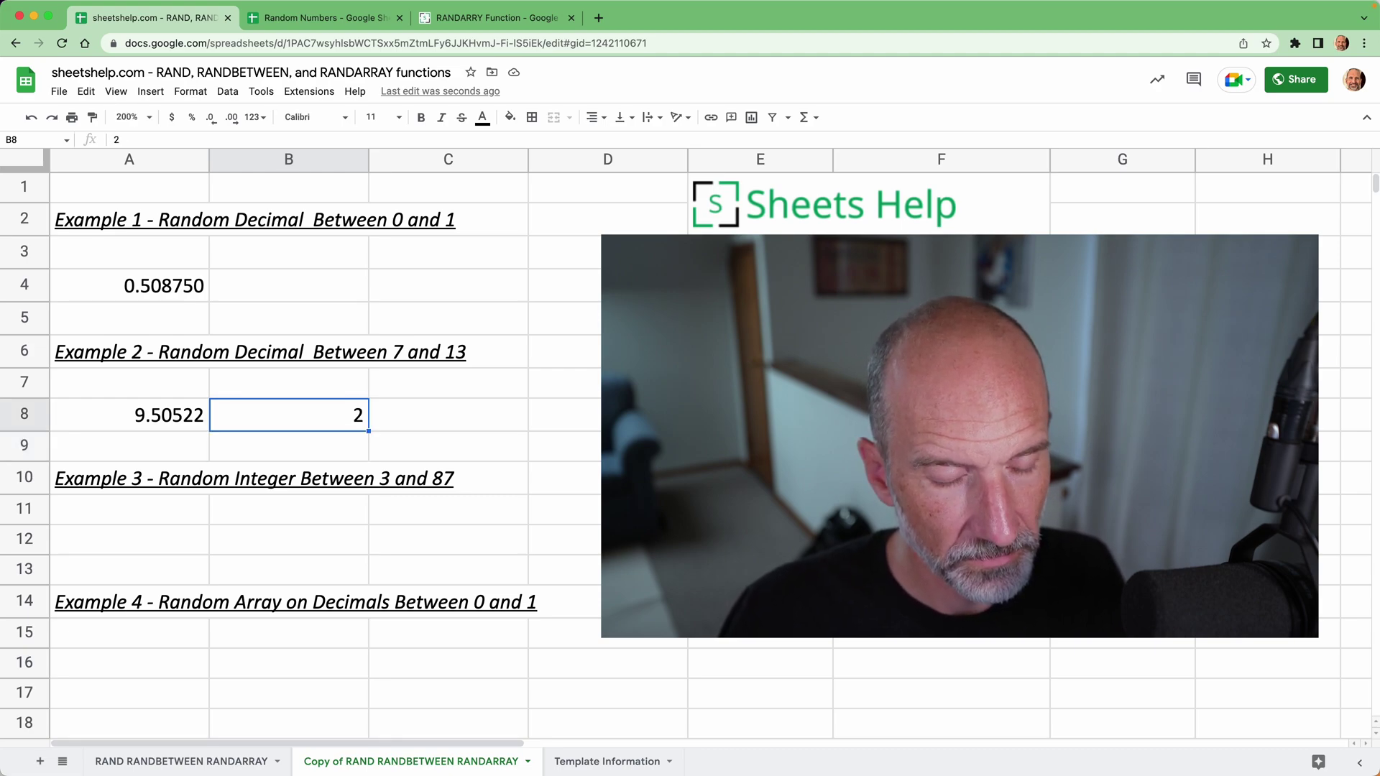
type("3")
key("Return")
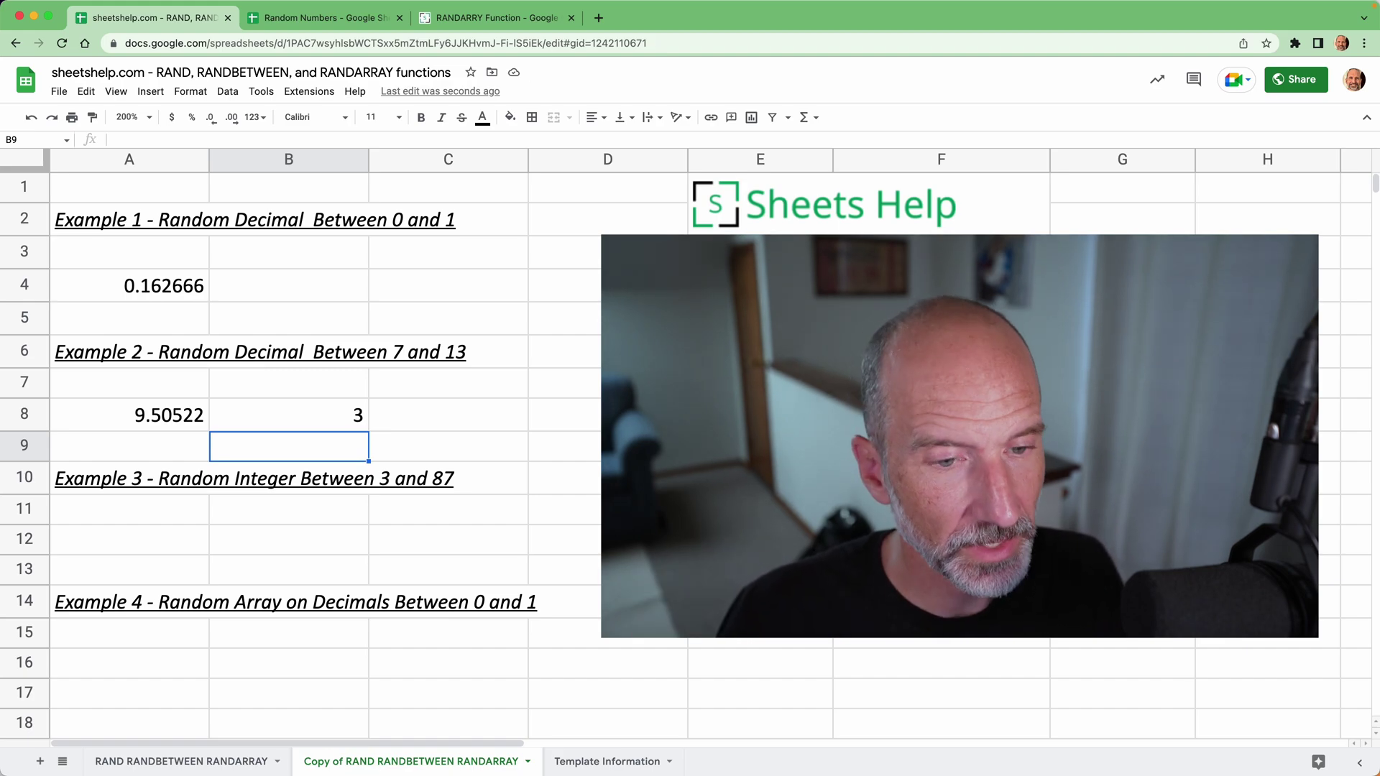
left_click(289, 415)
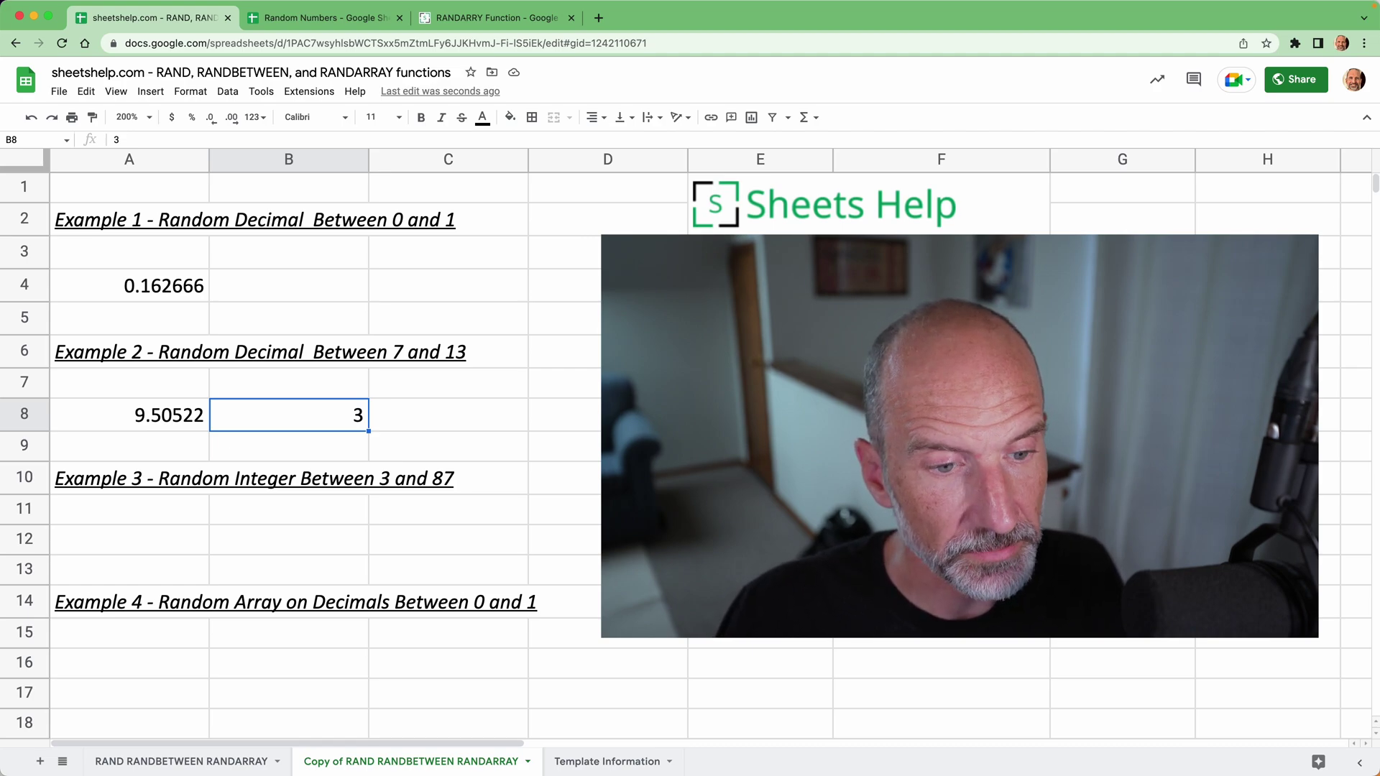
Step: Clear B8 and enter =RANDBETWEEN(-4,100) in A12, which shows 30
key("Delete")
left_click(129, 539)
type("=")
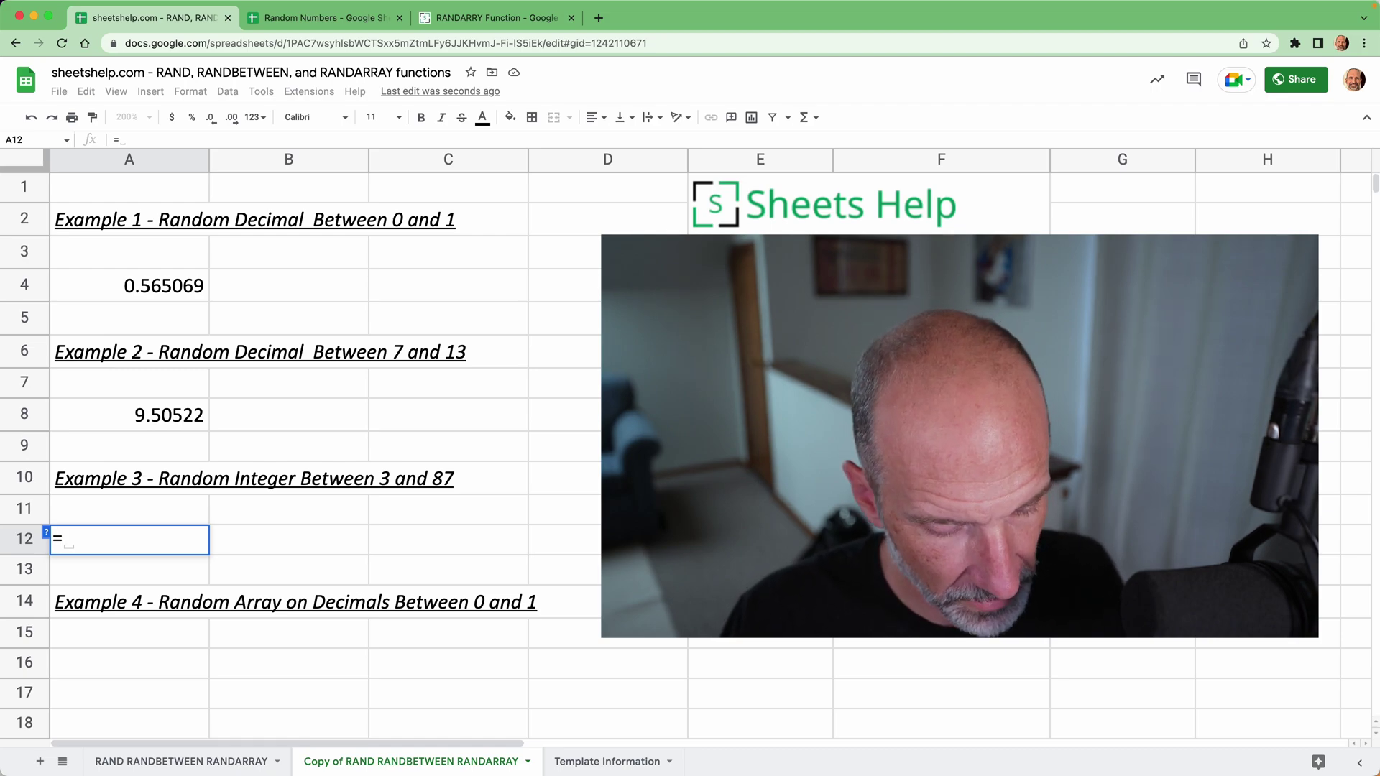
type("RANDBETWE")
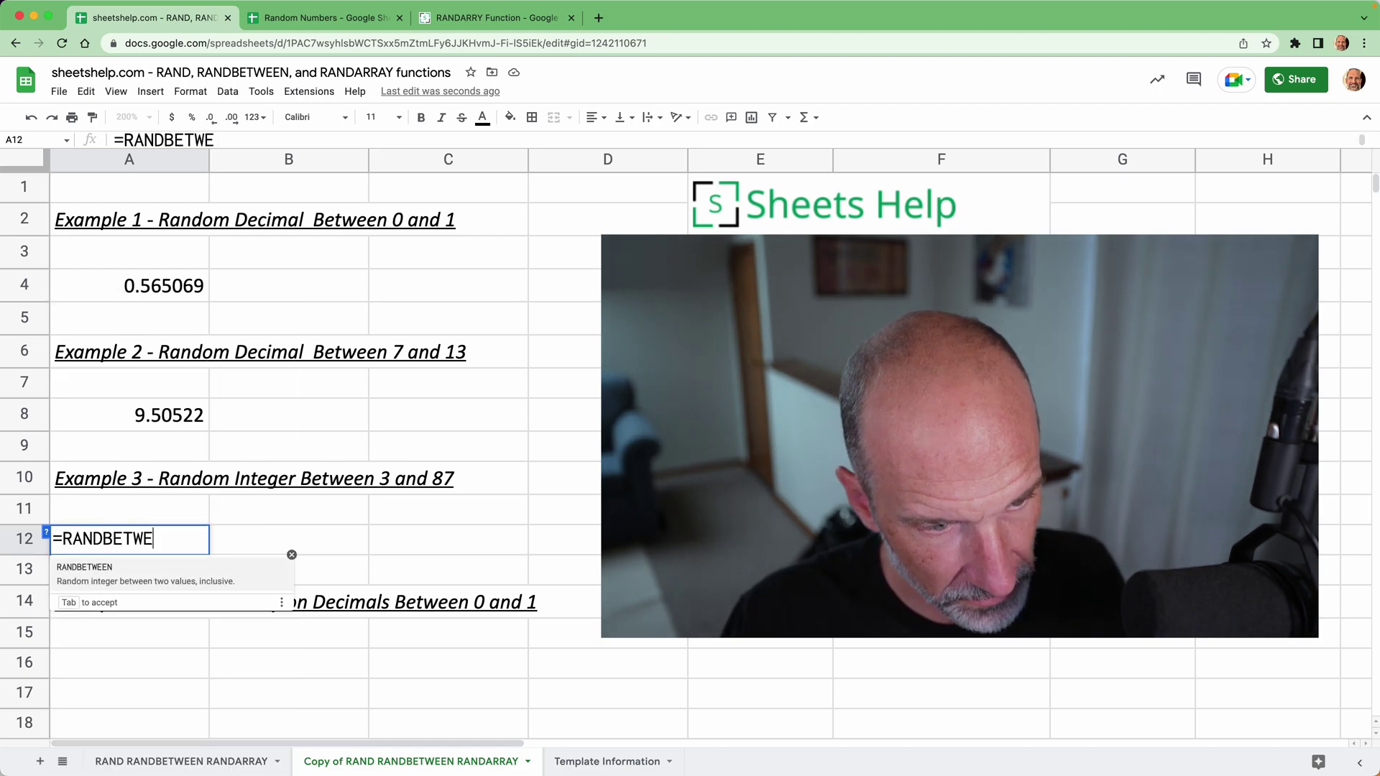
type("E")
key("Tab")
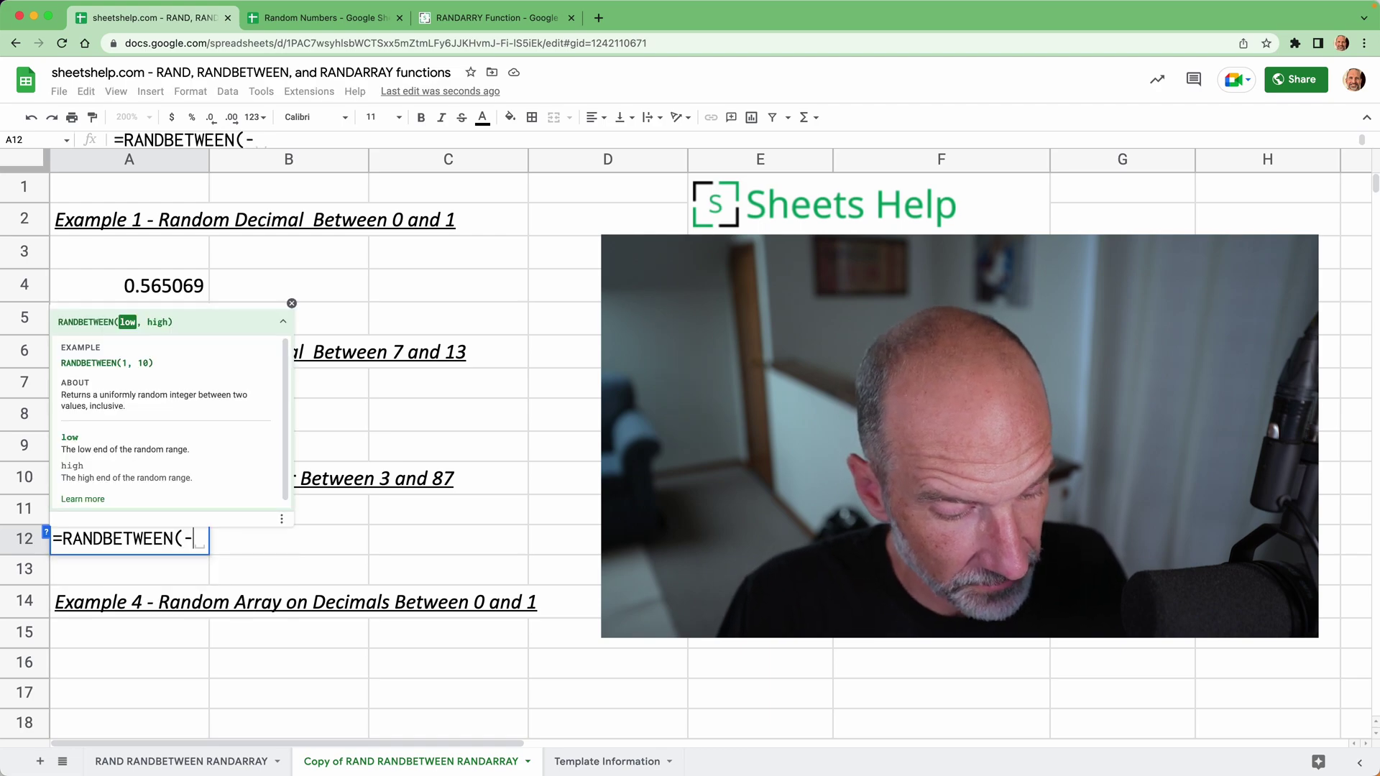
type("-4,100)")
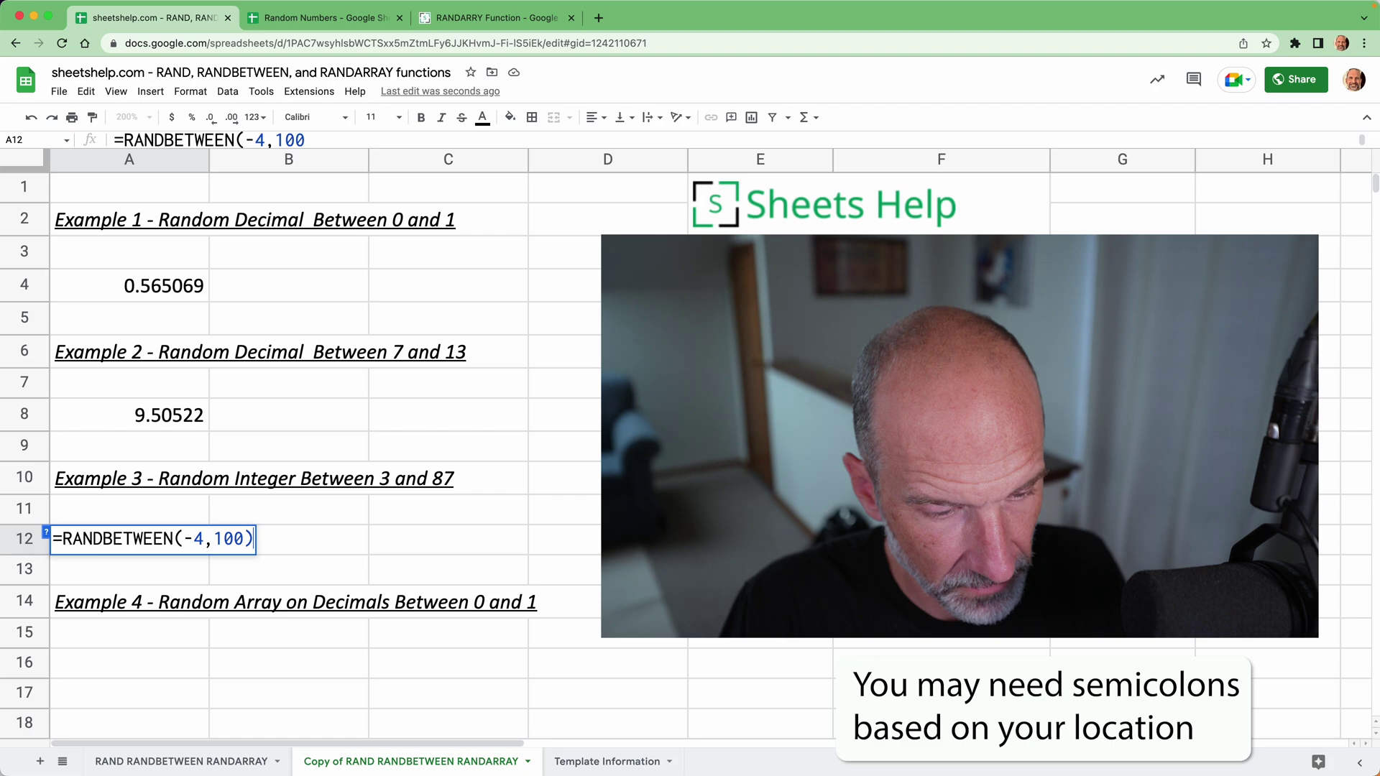
key("Return")
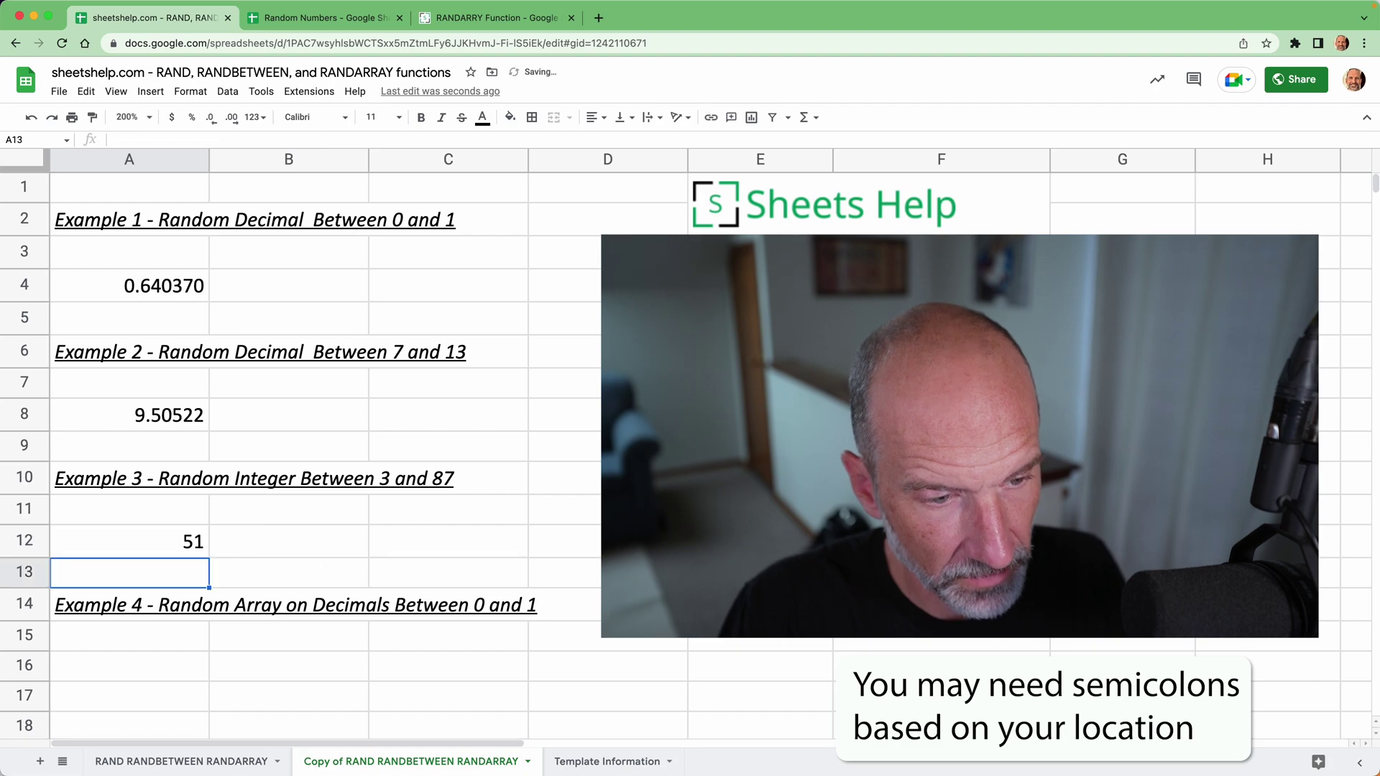
left_click(129, 541)
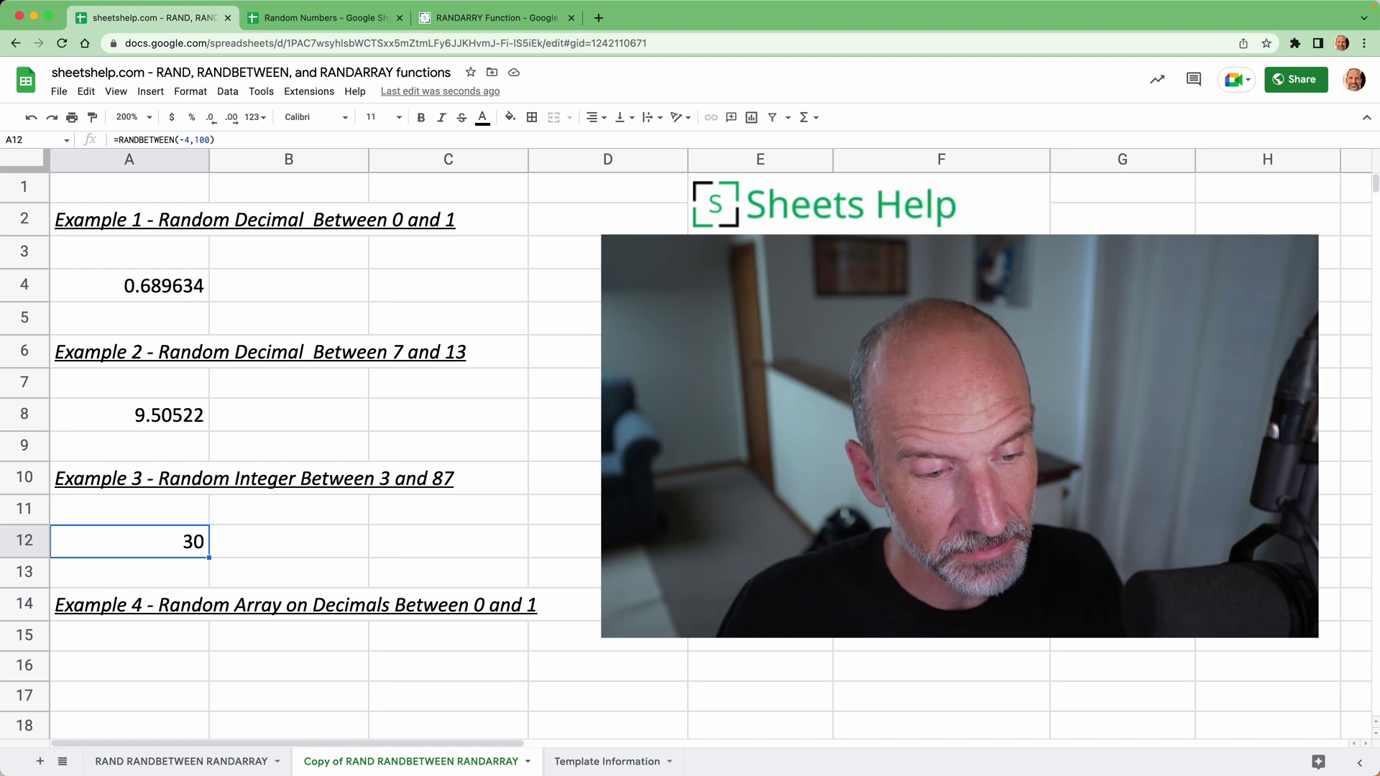
key("Down")
key("Down")
key("Down")
key("Down")
key("Down")
key("Down")
key("Down")
key("Down")
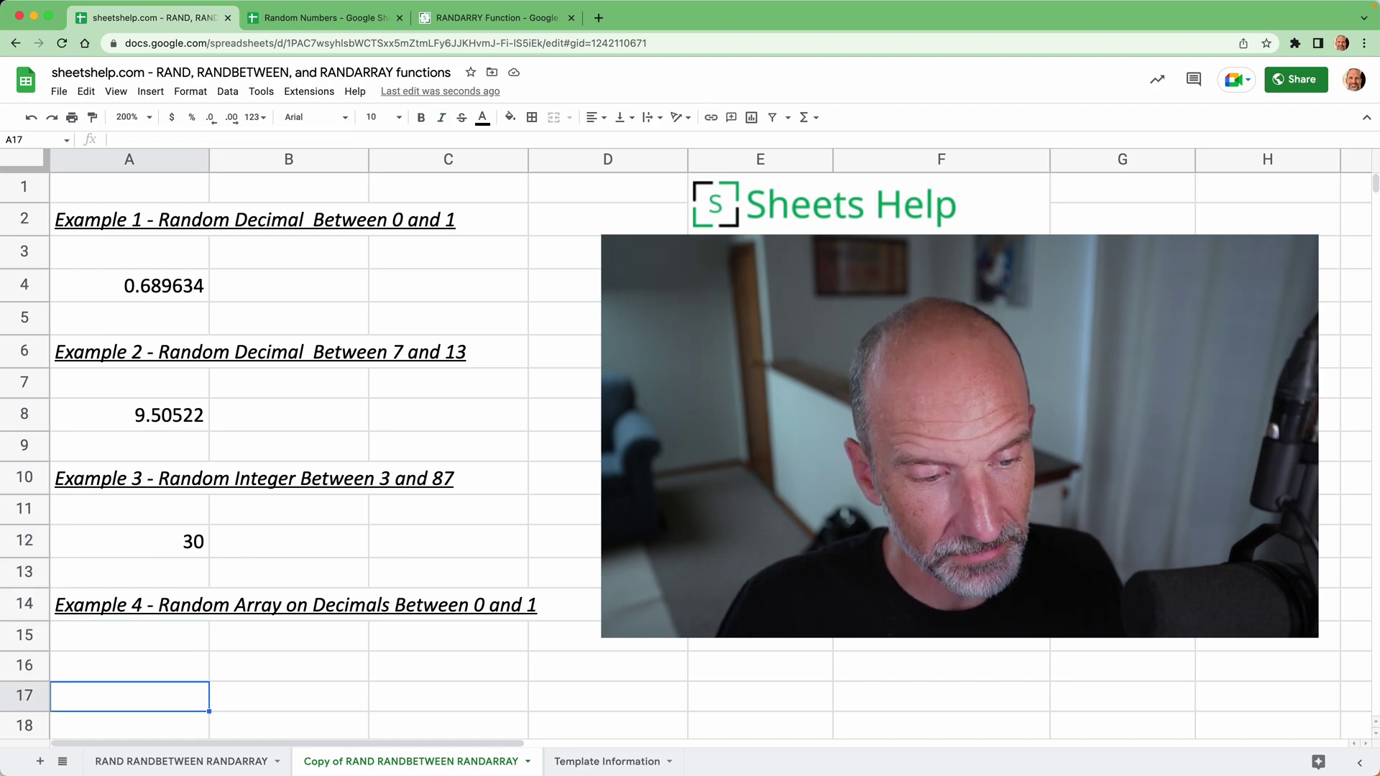
Step: Enter =RANDARRAY(5,2) in A16 to fill A16:B20 with random decimals
key("Down")
key("Down")
key("Down")
key("Down")
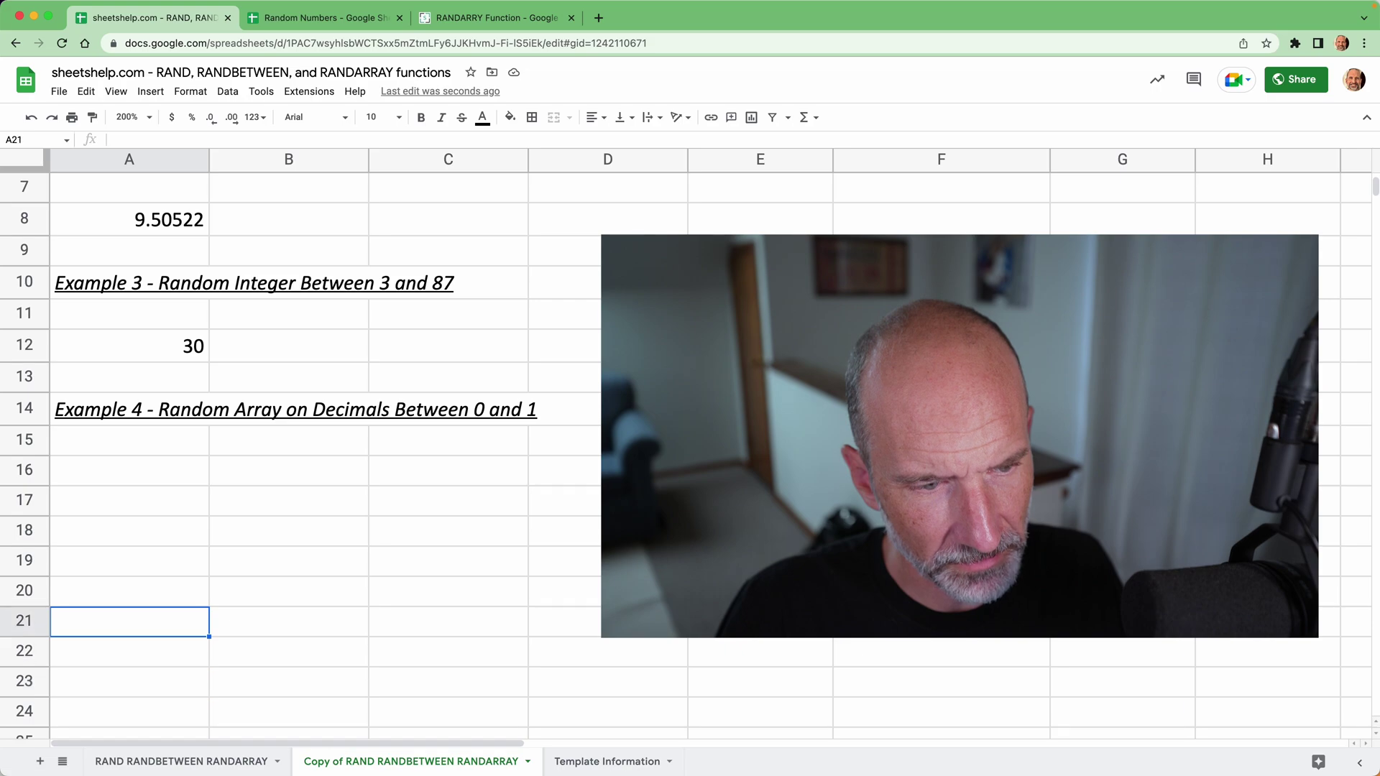
key("Up")
key("Up")
key("Up")
key("Up")
key("Up")
type("=RA")
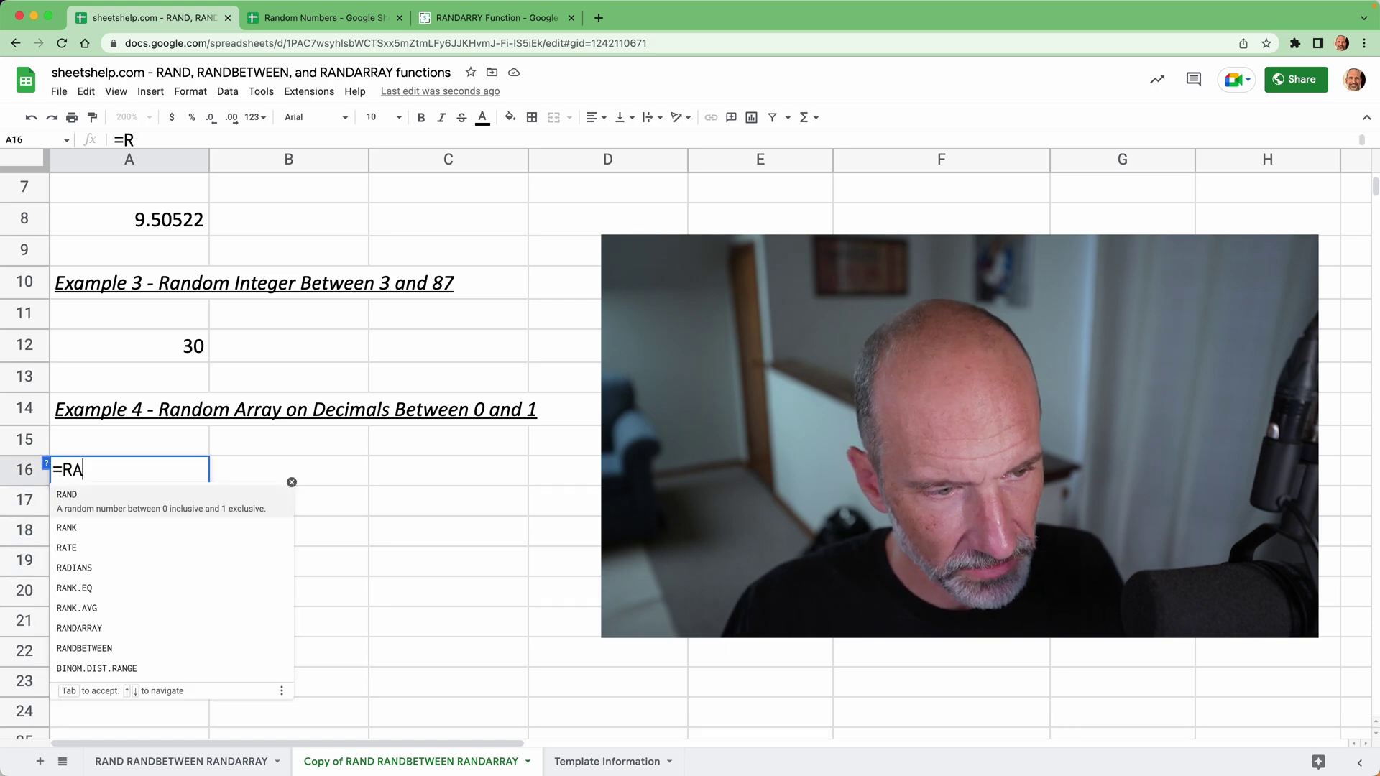
type("NDARR")
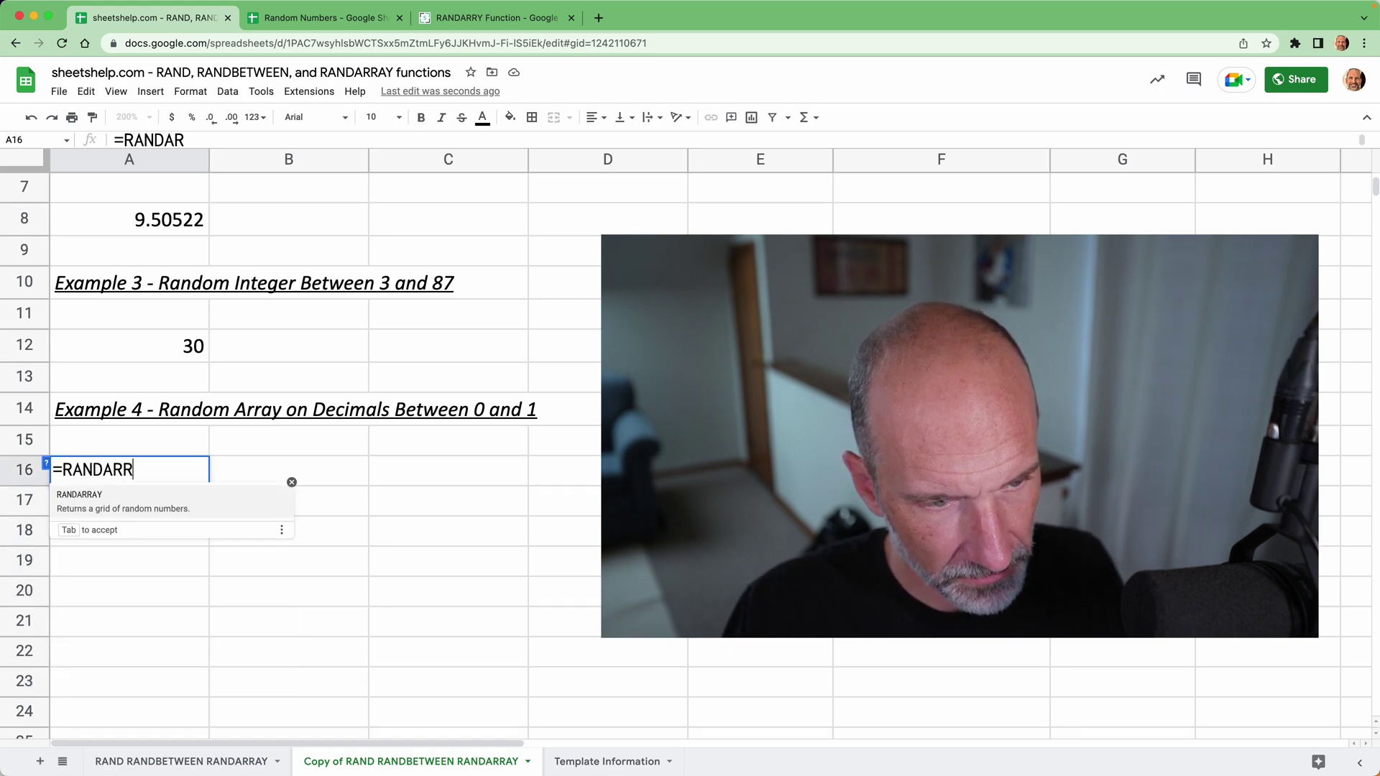
type("AY(")
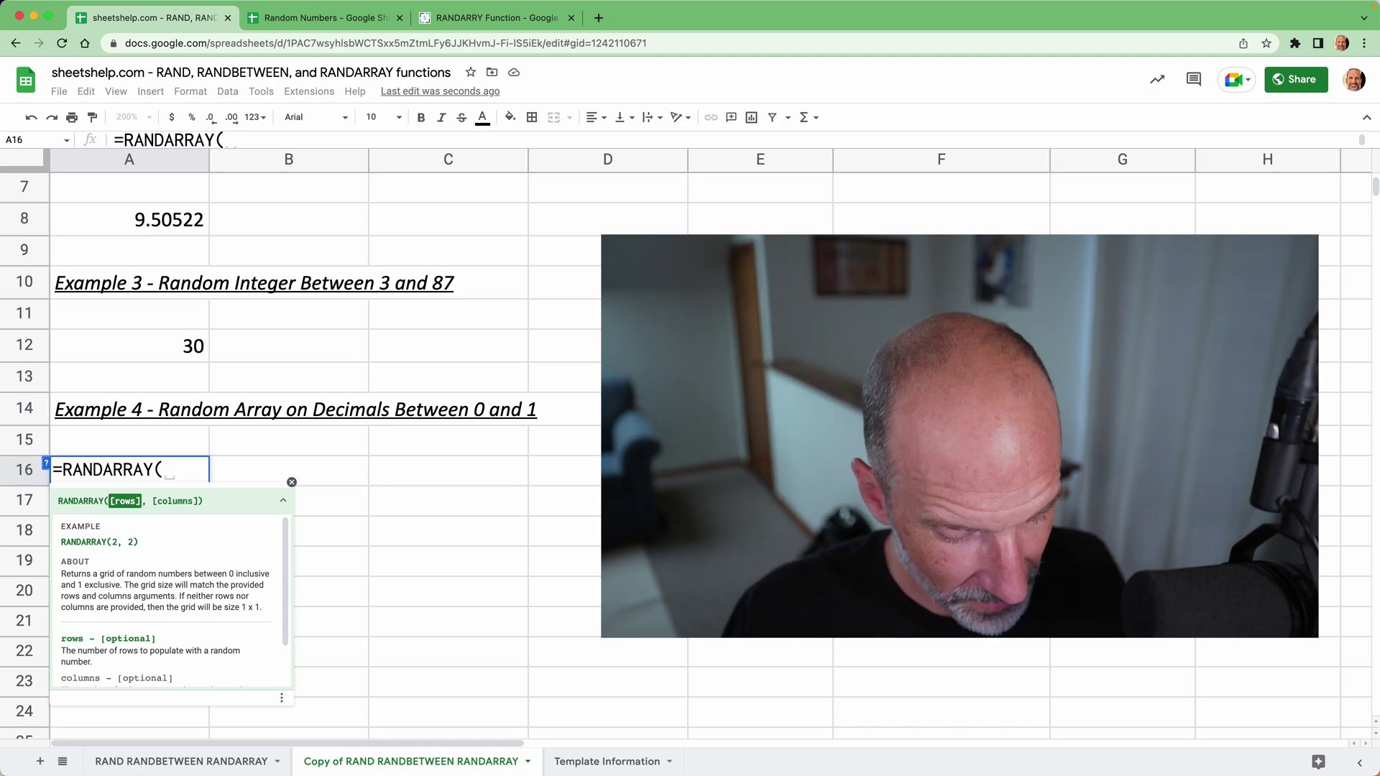
type("5,2")
key("Return")
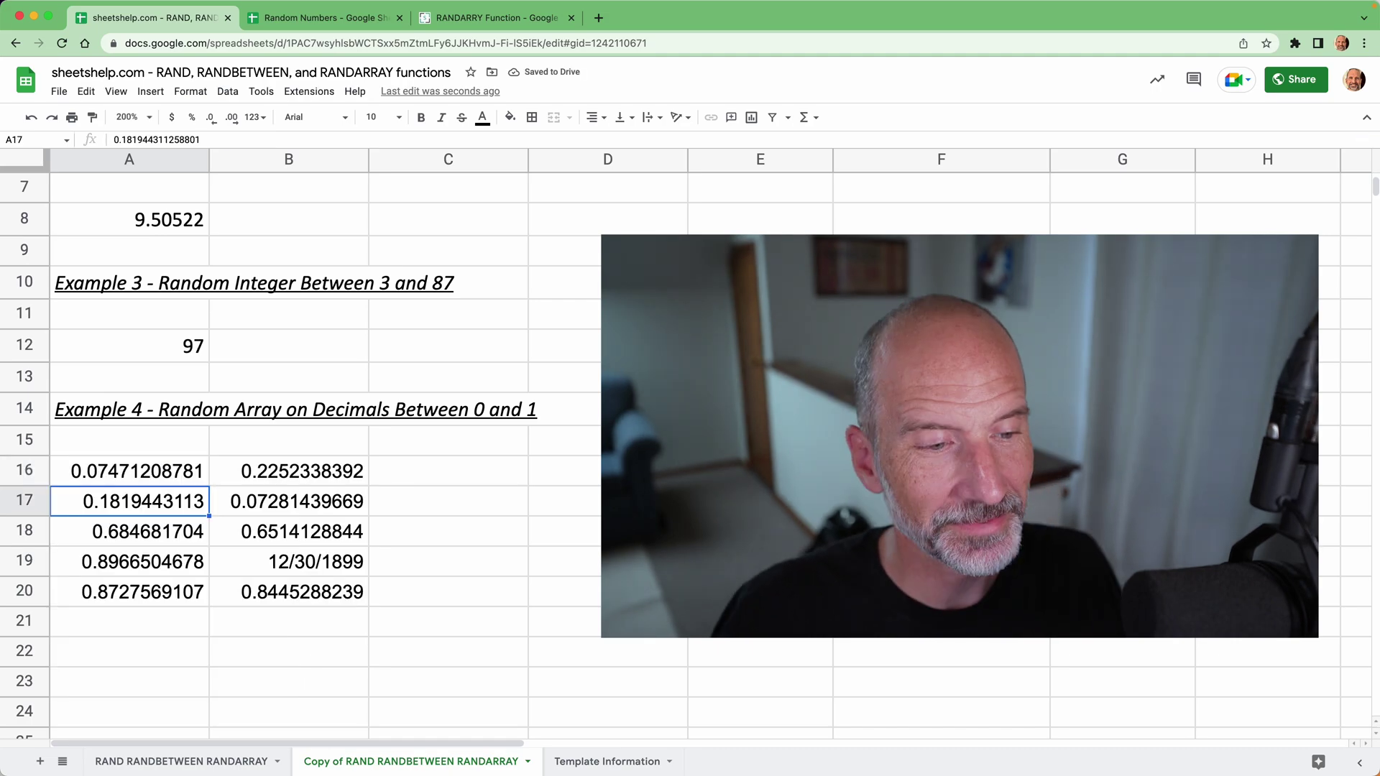